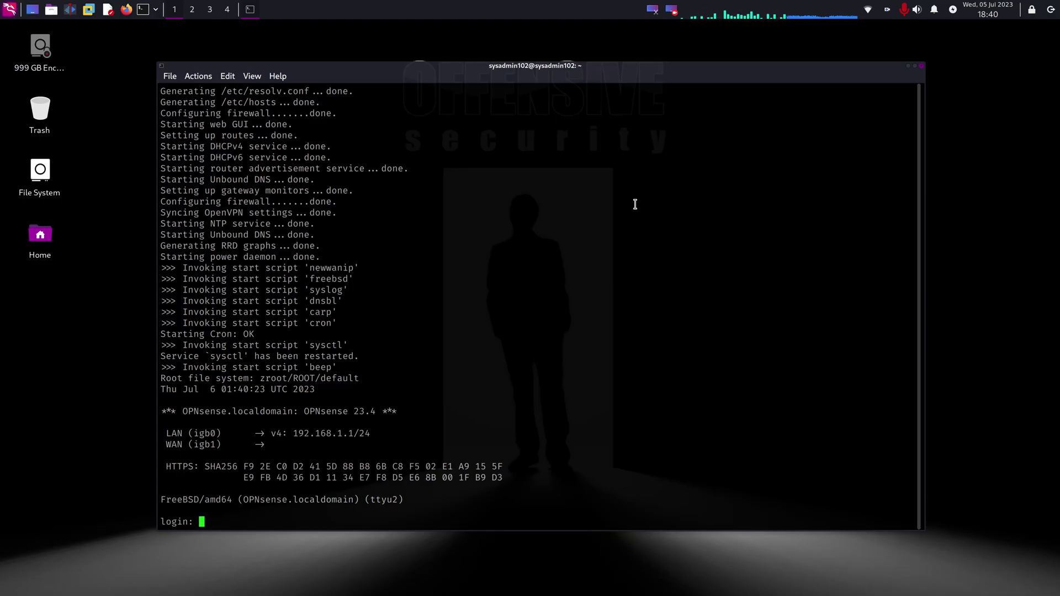
Step: Log in to the OPNsense console as root
type("root")
key("Return")
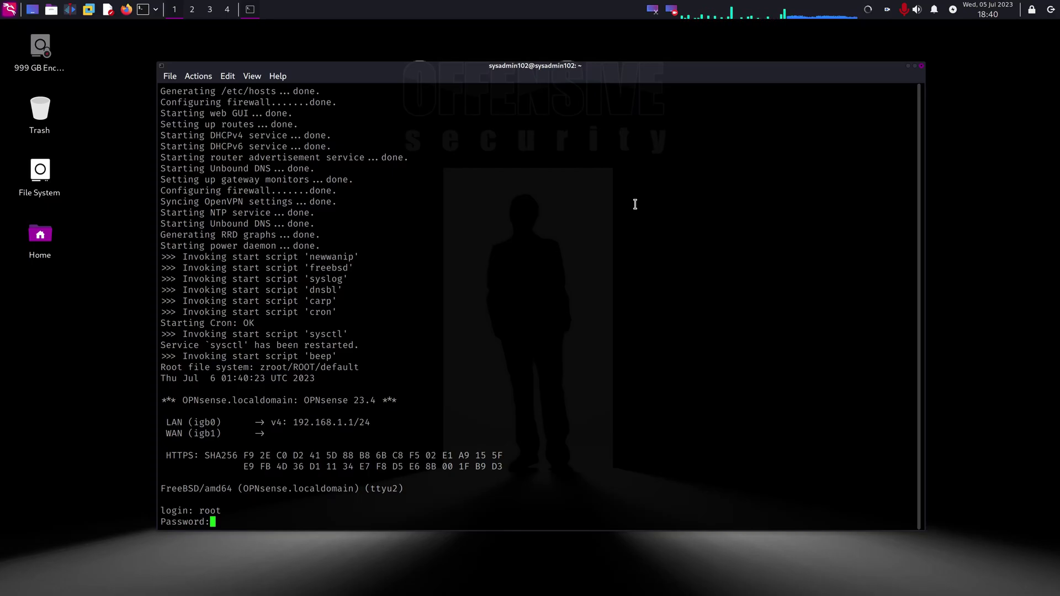
key("Return")
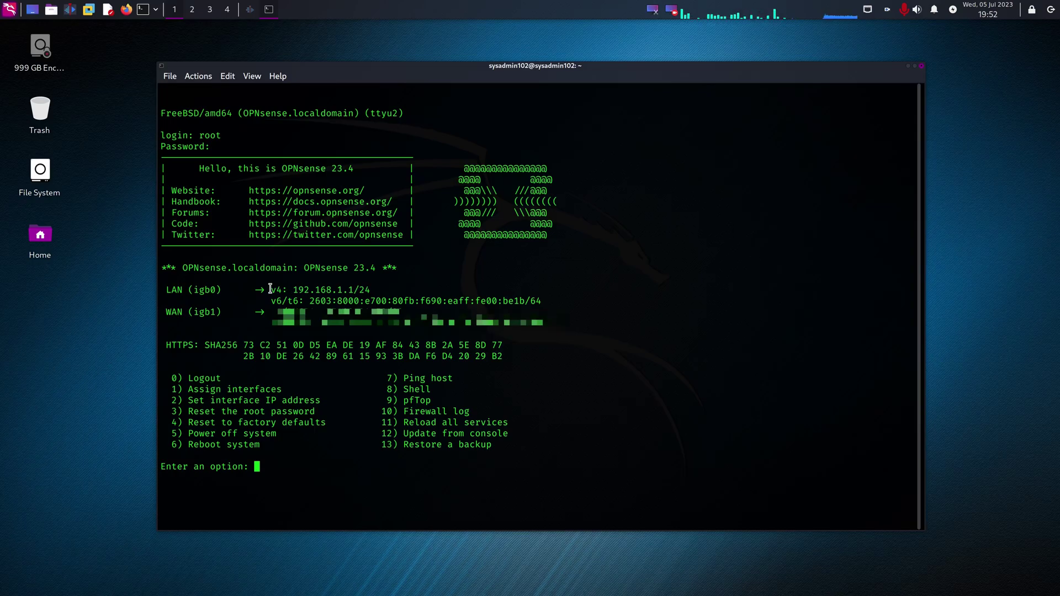
Step: Copy the LAN IPv4 address 192.168.1.1 from the console
left_click_drag(295, 290, 359, 284)
right_click(360, 284)
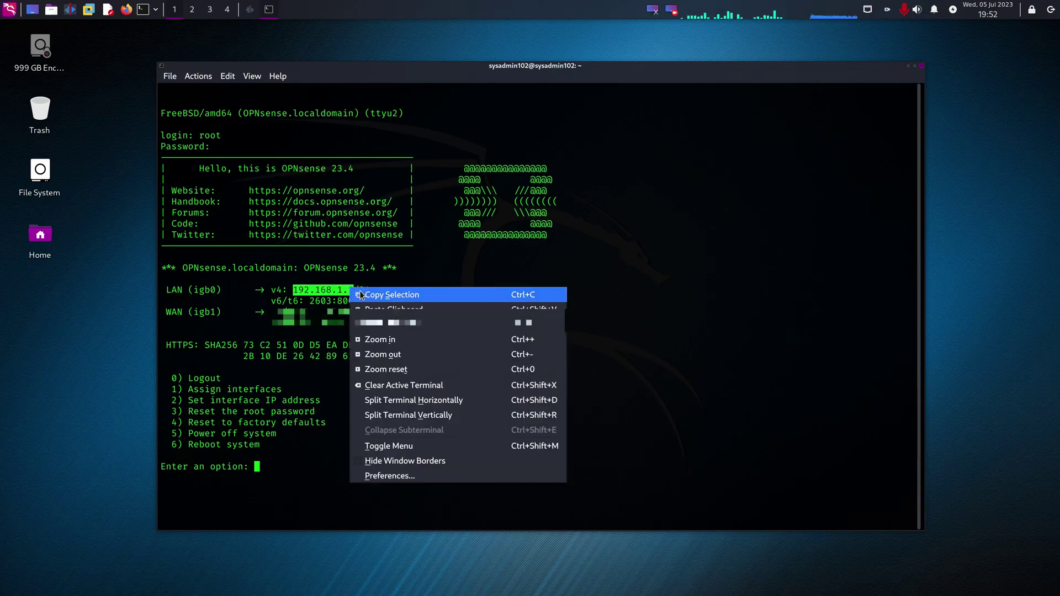
left_click(369, 294)
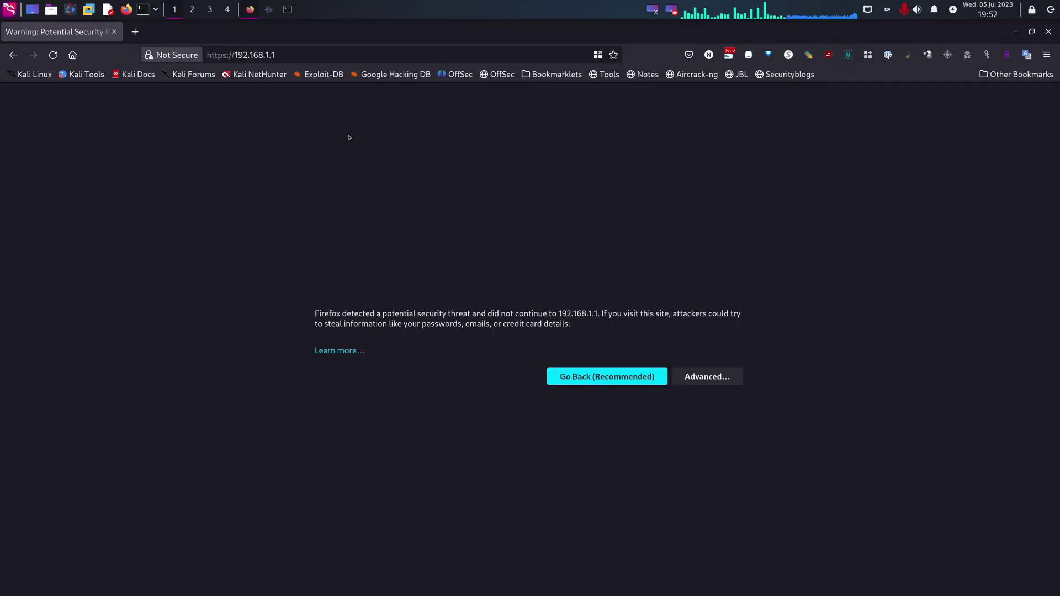
Step: Accept the self-signed certificate warning and sign in to the web GUI as root
left_click(697, 390)
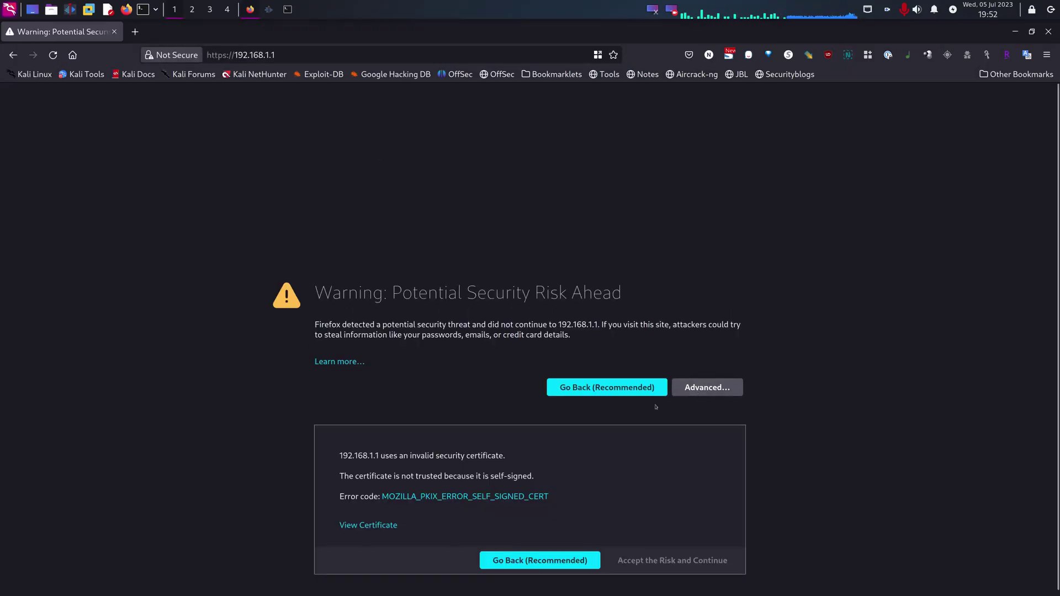
left_click(696, 561)
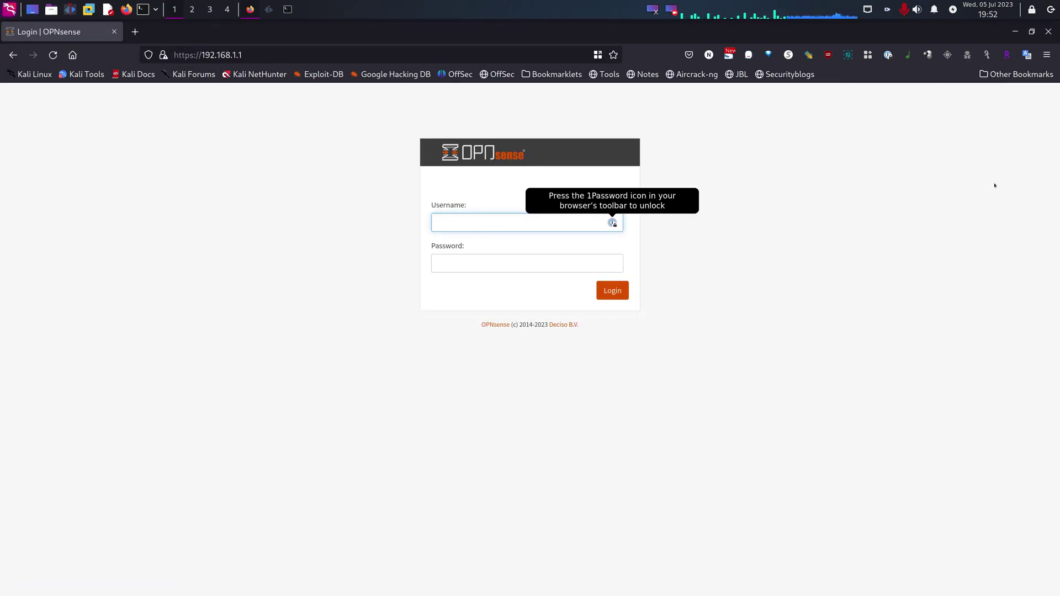
type("root")
key("Tab")
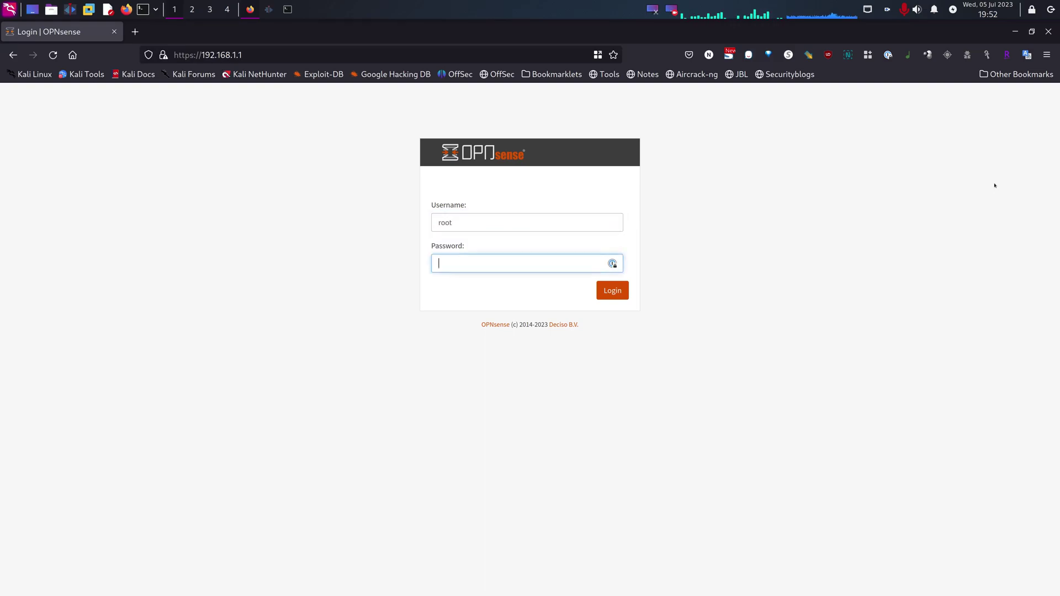
type("opnsense")
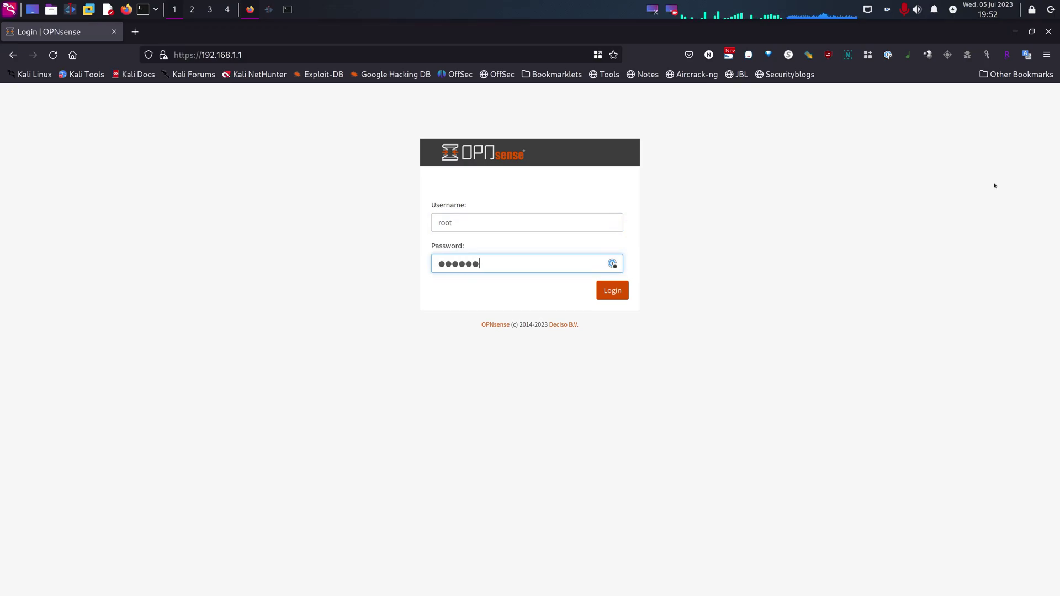
key("Return")
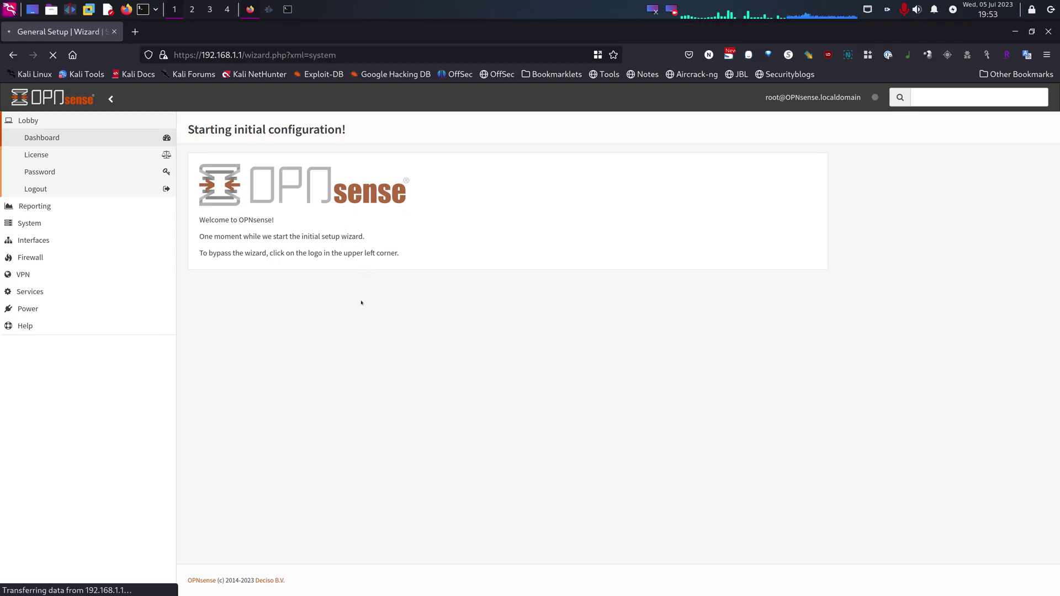
Step: Set the domain to sysadmin102.tech with DNS servers 9.9.9.9 and 149.112.112.112
left_click(619, 202)
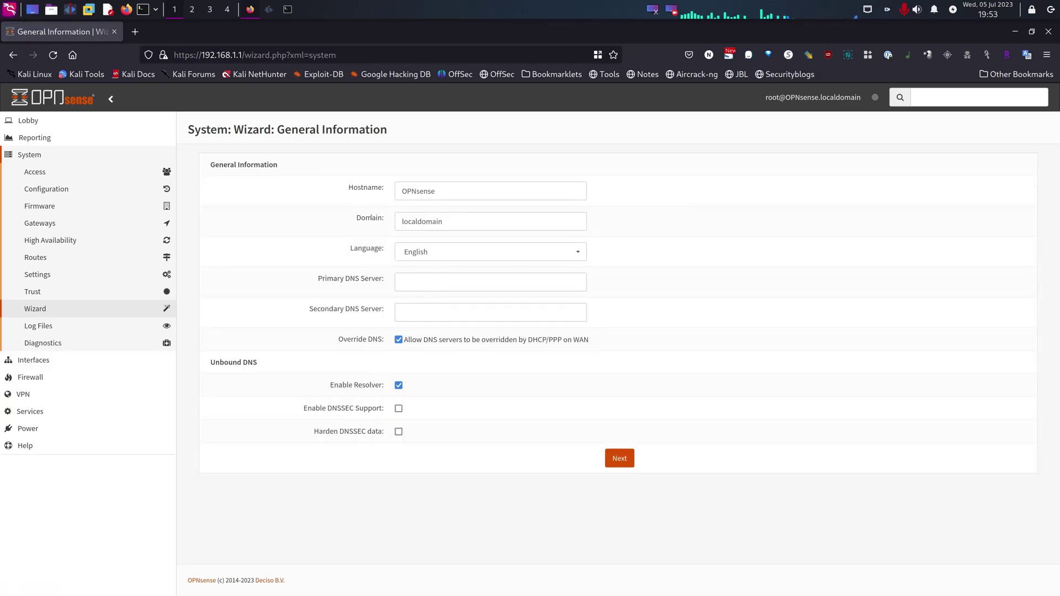
left_click_drag(501, 224, 323, 220)
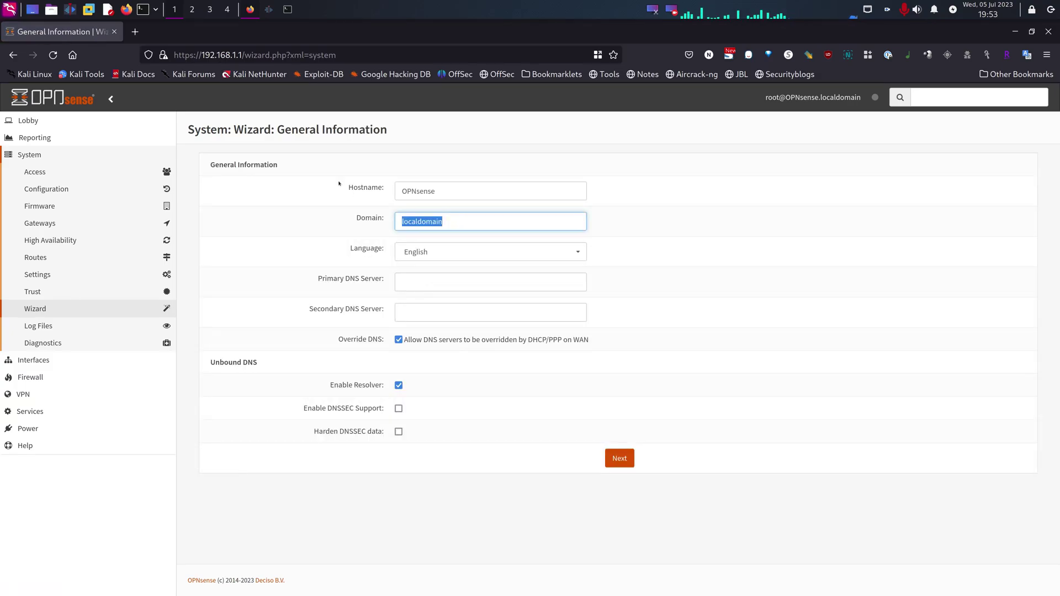
type("sysadmin102")
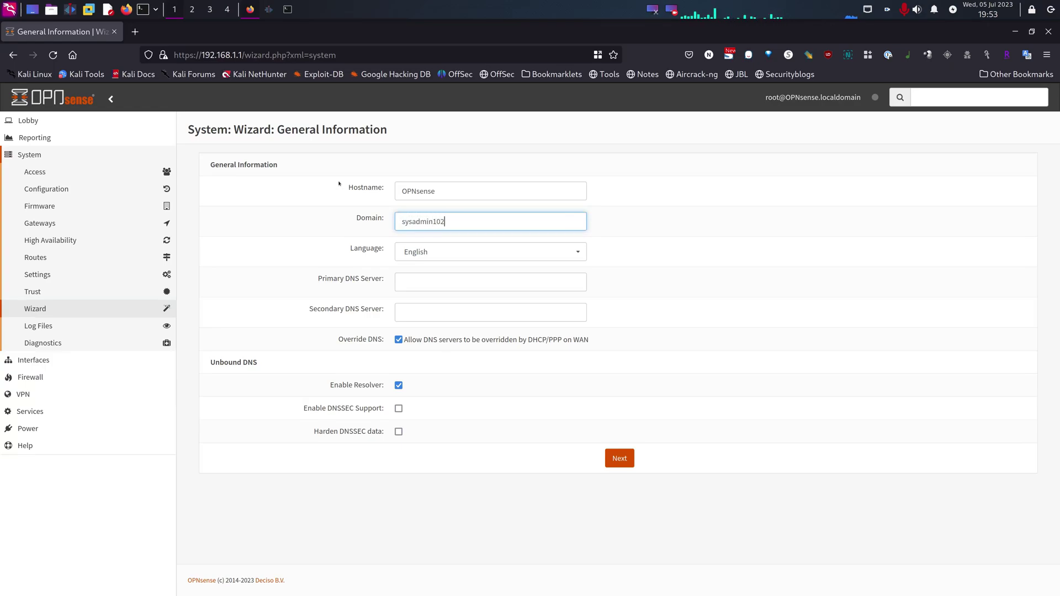
type(".tech")
left_click(515, 287)
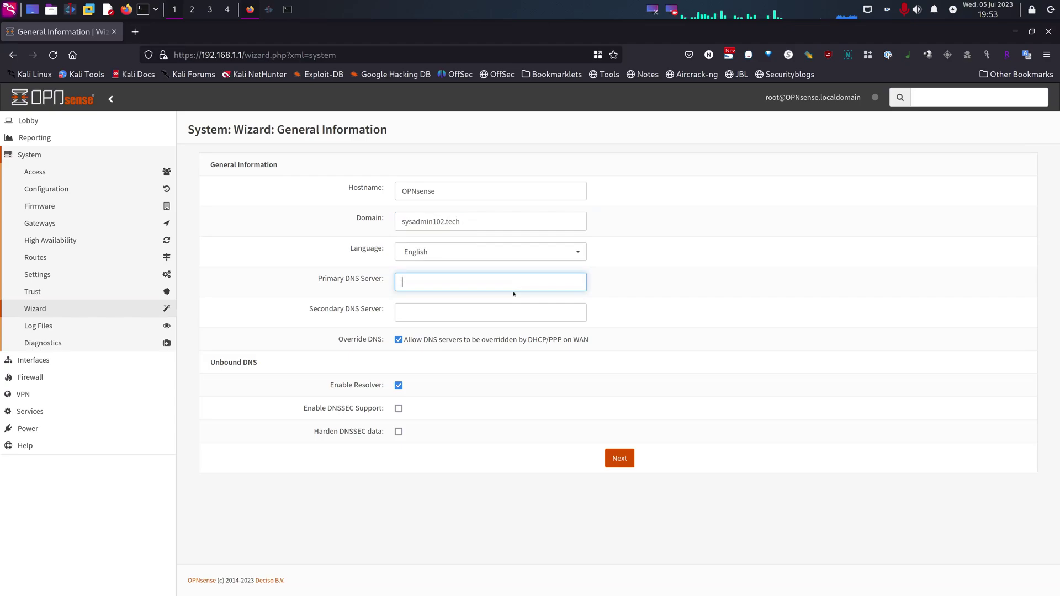
type("9.9.9.9")
key("Tab")
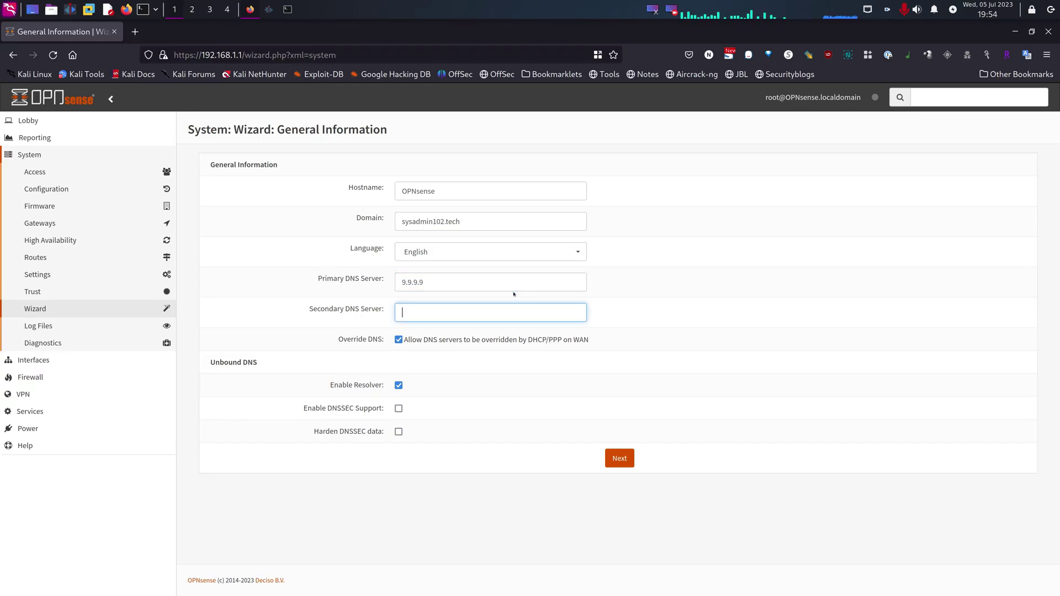
type("149.112.112.")
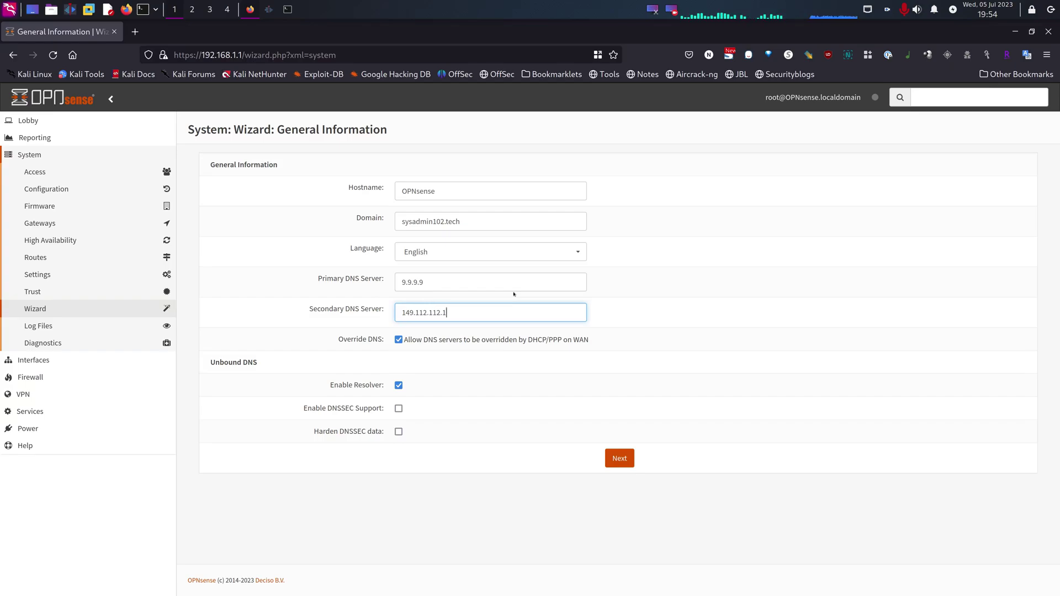
type("12")
left_click(386, 259)
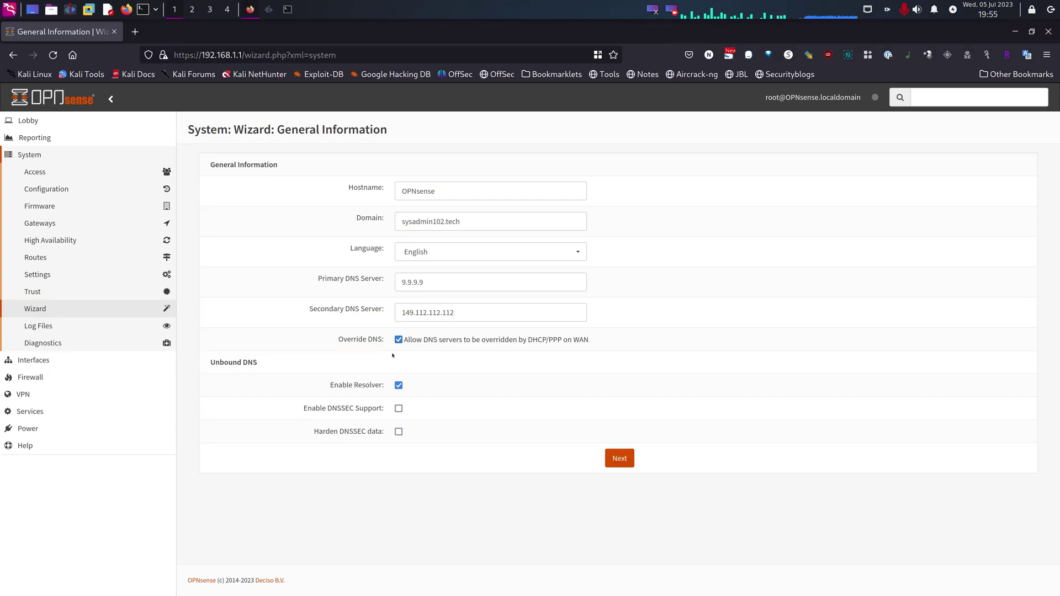
Step: Disable WAN DNS override, enable DNSSEC with hardening, and submit General Information
left_click(398, 341)
left_click(398, 408)
left_click(399, 432)
left_click(619, 457)
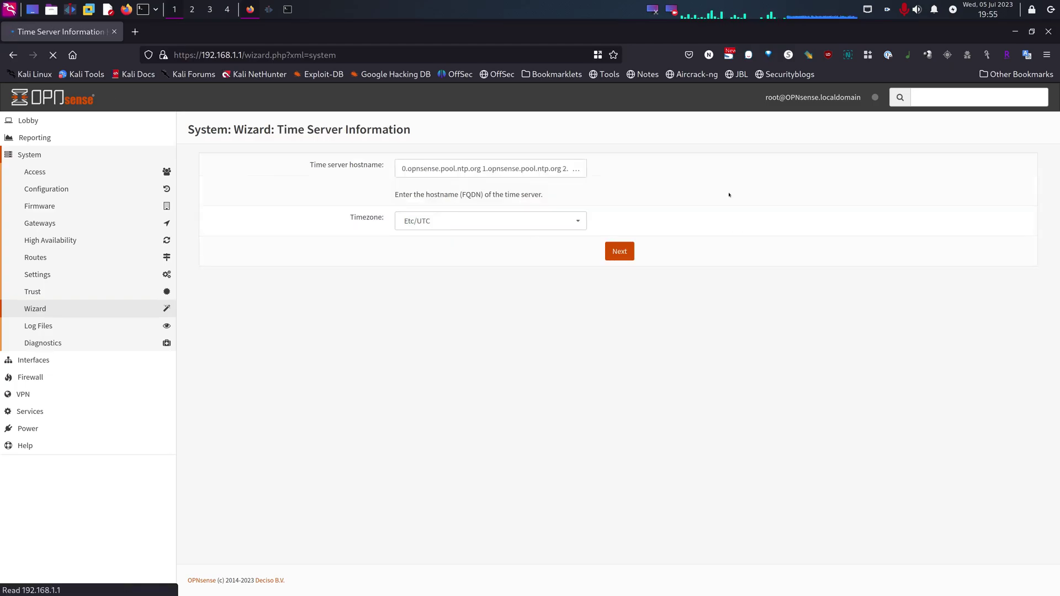
Step: Set the timezone to America/Los_Angeles and accept the time server settings
left_click(442, 221)
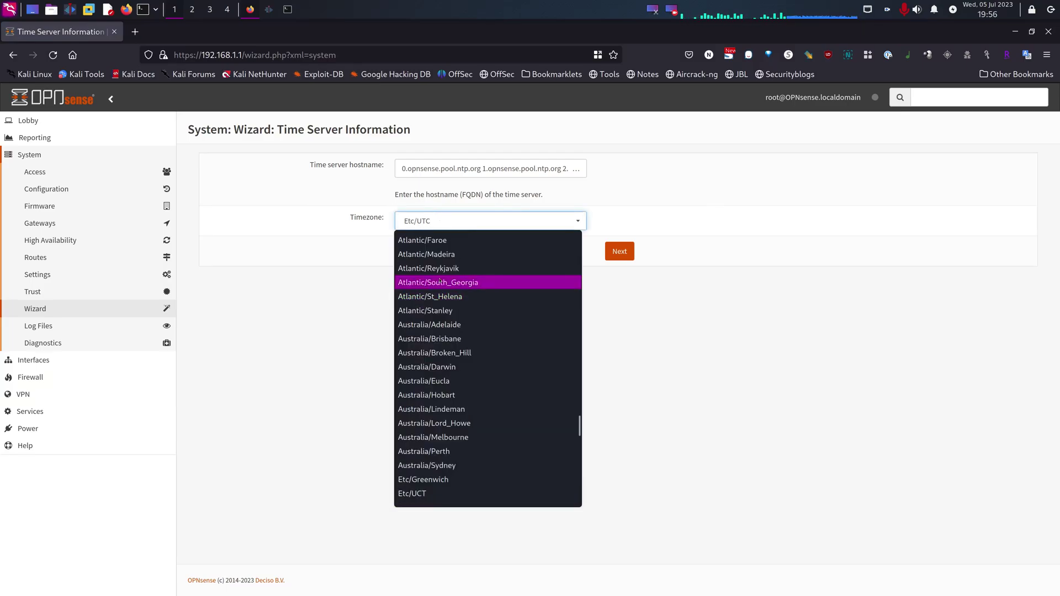
scroll(440, 283, "up", 15)
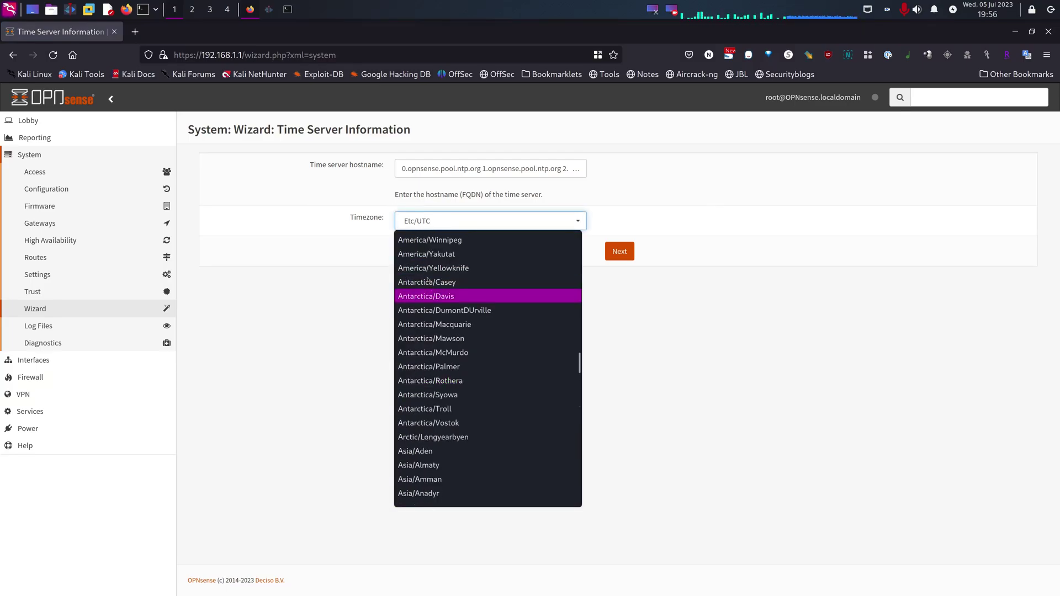
scroll(435, 303, "up", 6)
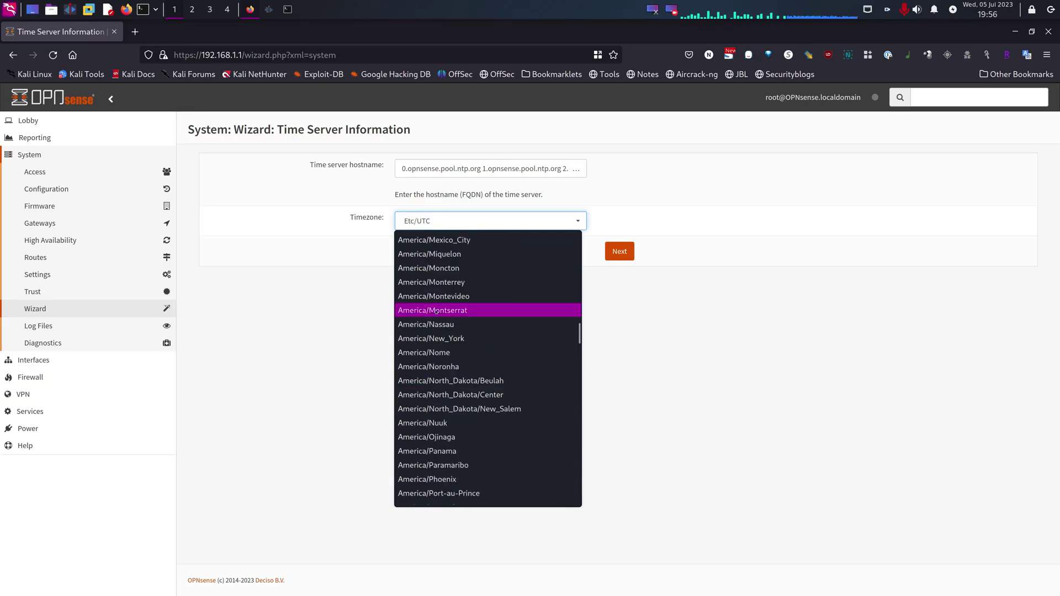
scroll(441, 311, "up", 6)
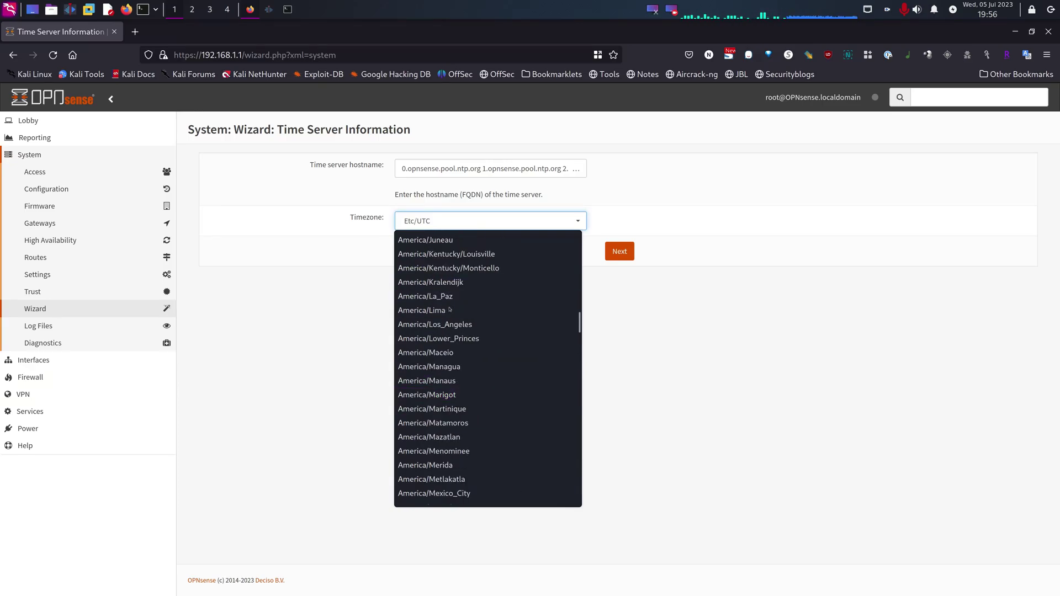
scroll(450, 310, "up", 2)
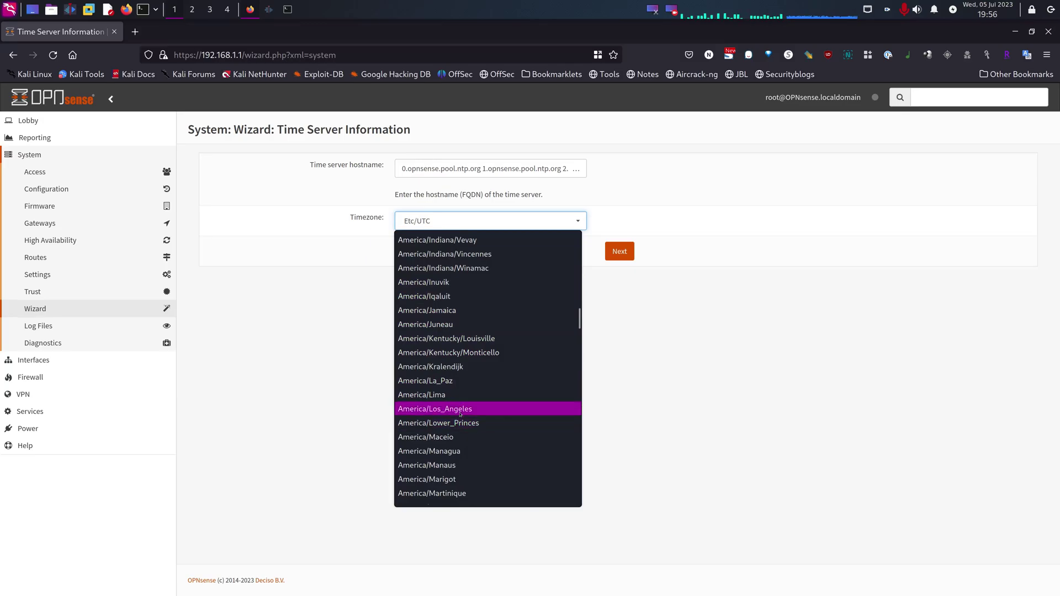
left_click(460, 410)
left_click(620, 249)
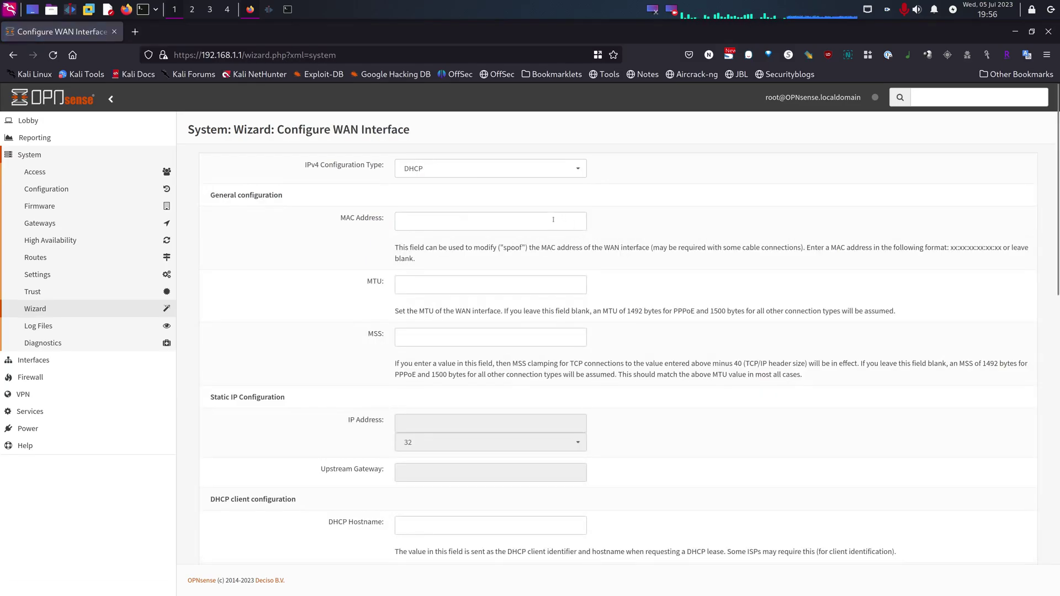
Step: Accept the default WAN interface settings
scroll(436, 188, "down", 5)
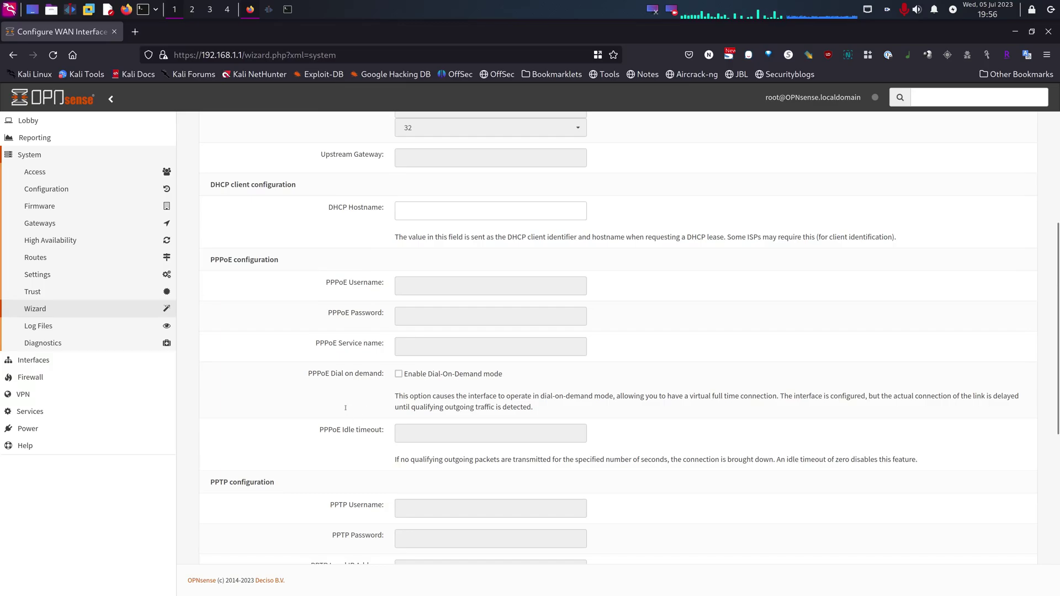
scroll(345, 408, "down", 6)
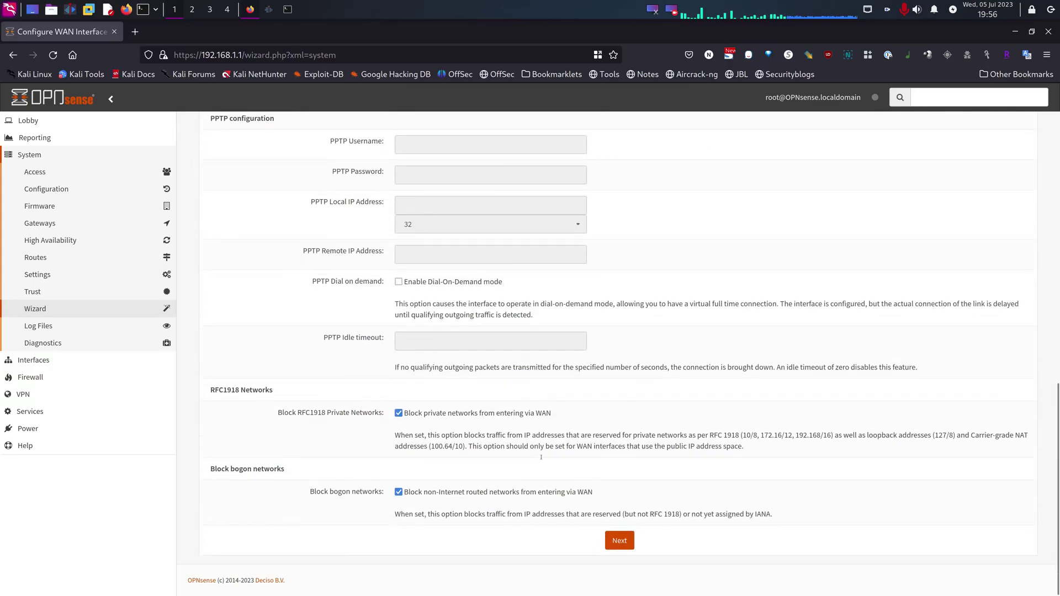
left_click(619, 542)
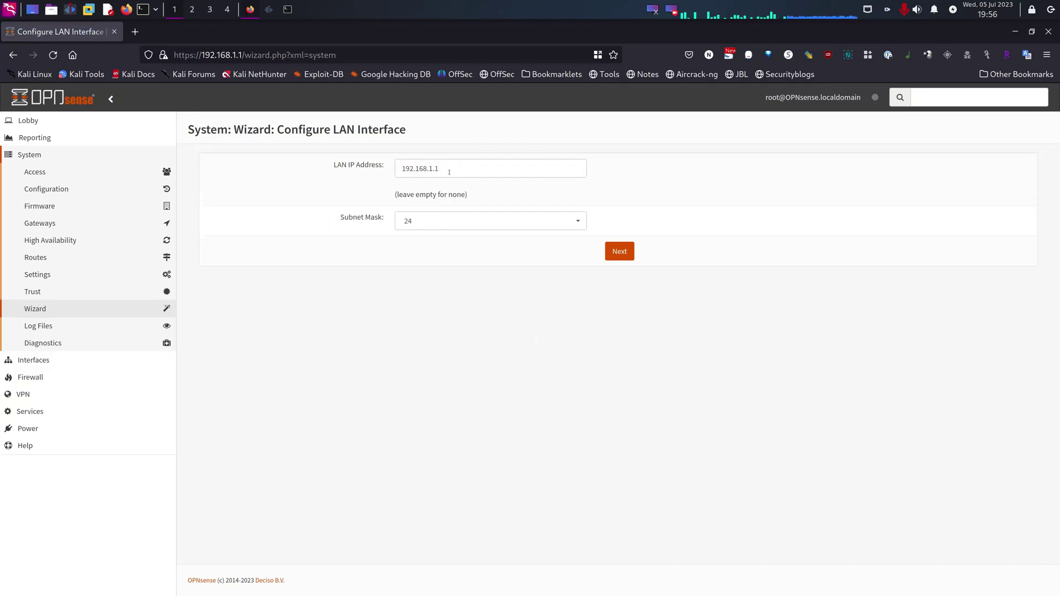
Step: Change the LAN IP address to 10.13.2.1 with subnet 24 and continue
left_click_drag(457, 172, 348, 164)
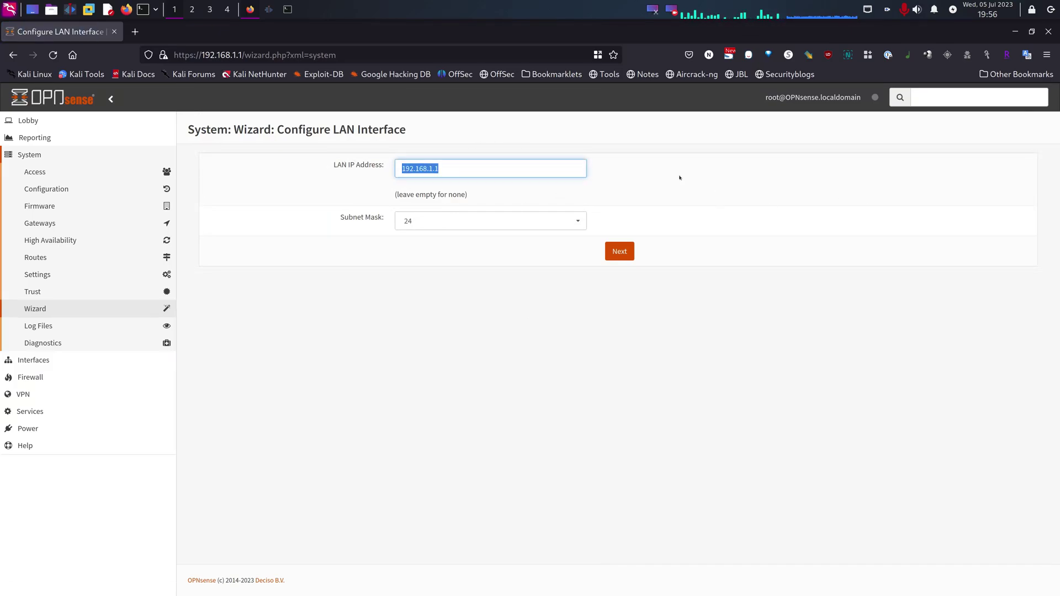
type("10")
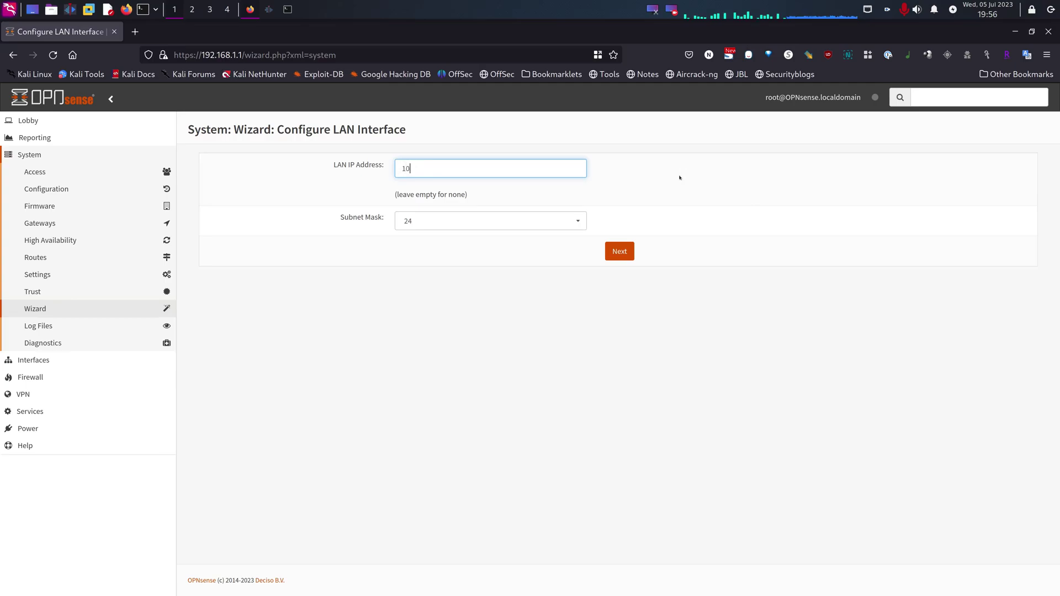
type(".13.2.1")
left_click(621, 255)
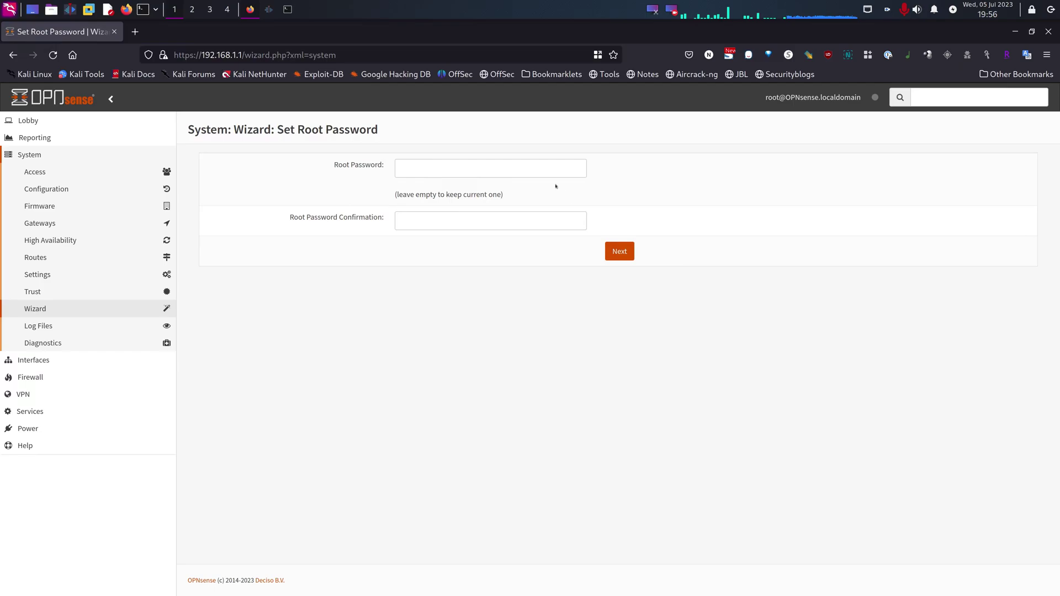
Step: Set a new root password via 1Password, apply the configuration reload, and retry 10.13.2.1
left_click(458, 169)
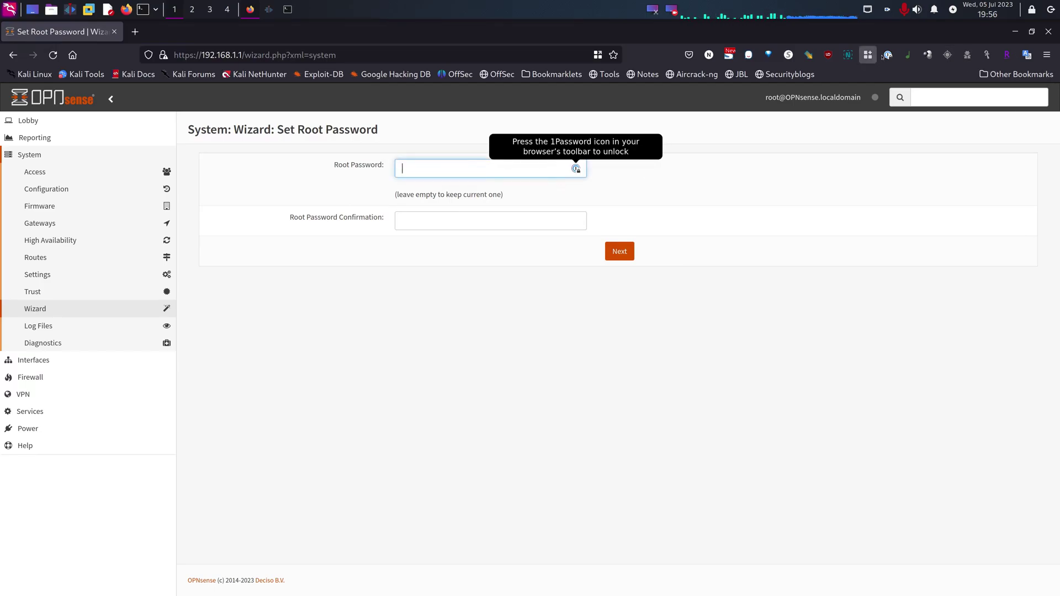
key("ctrl+backslash")
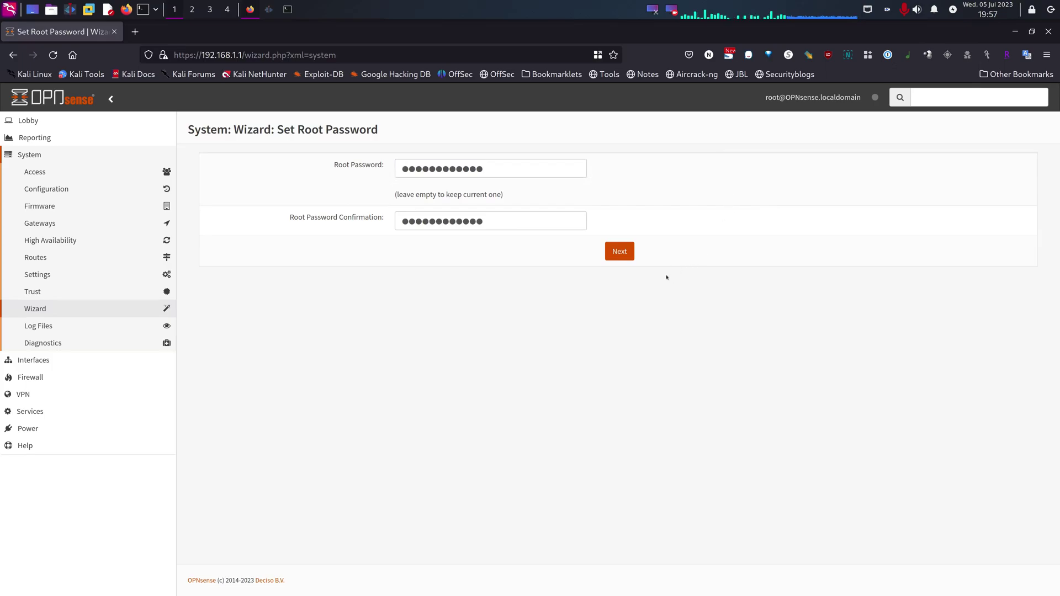
left_click(619, 251)
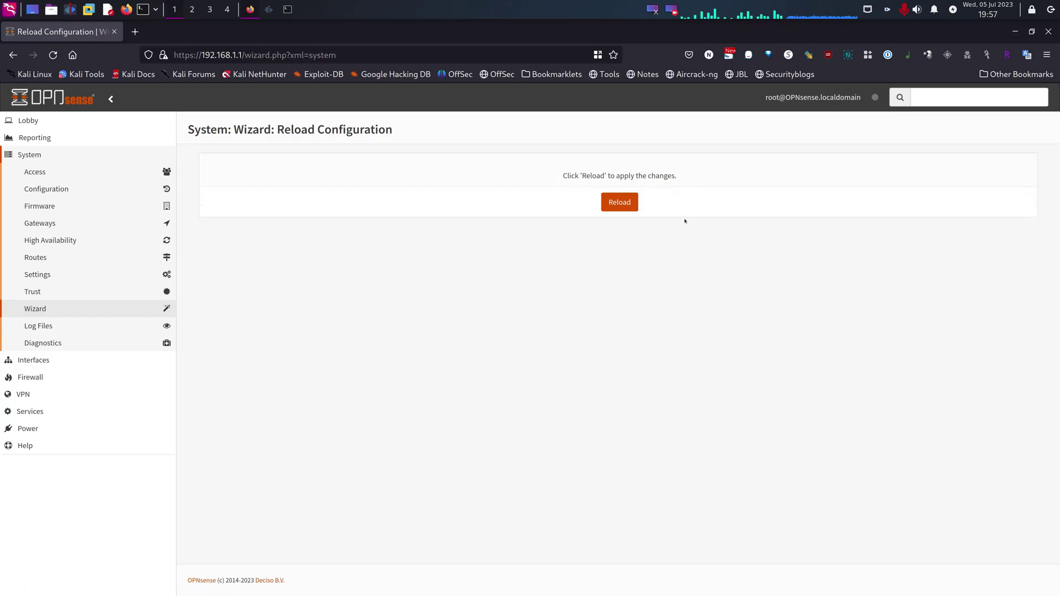
left_click(619, 203)
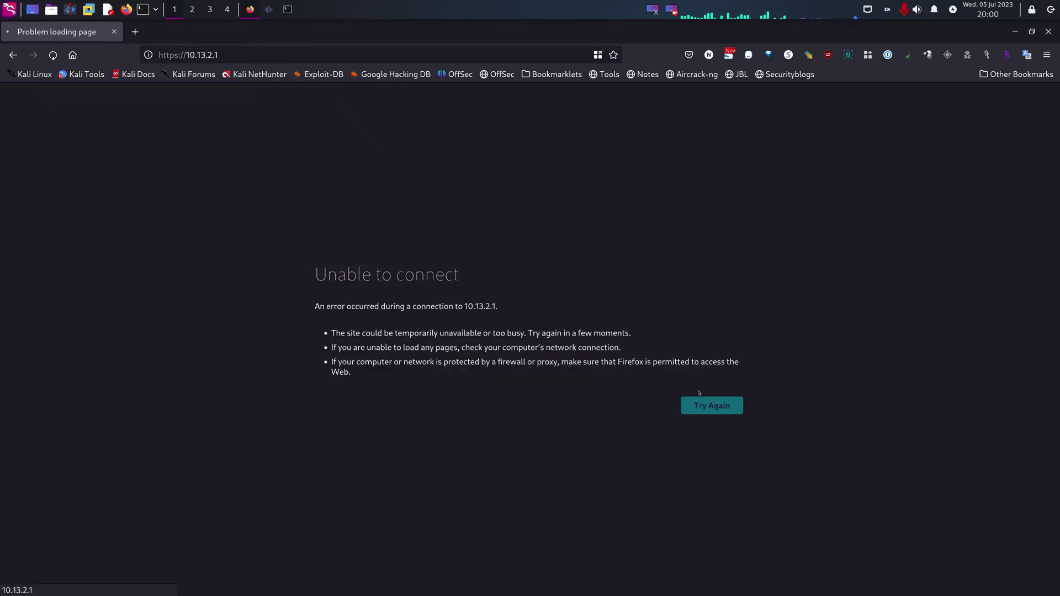
left_click(709, 403)
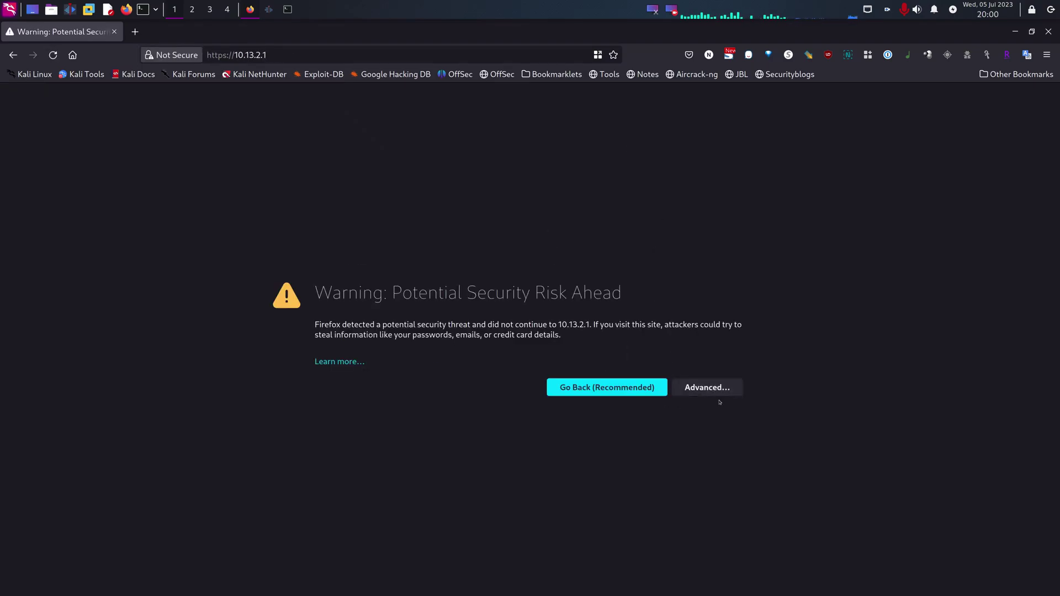
Step: Accept the certificate for 10.13.2.1 and sign in as root
left_click(715, 391)
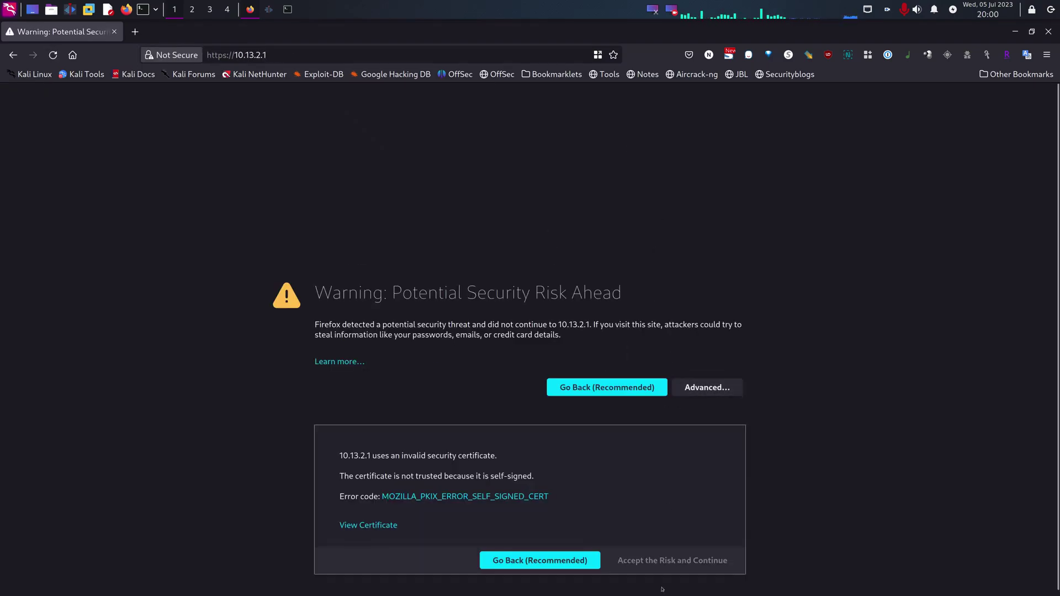
left_click(678, 561)
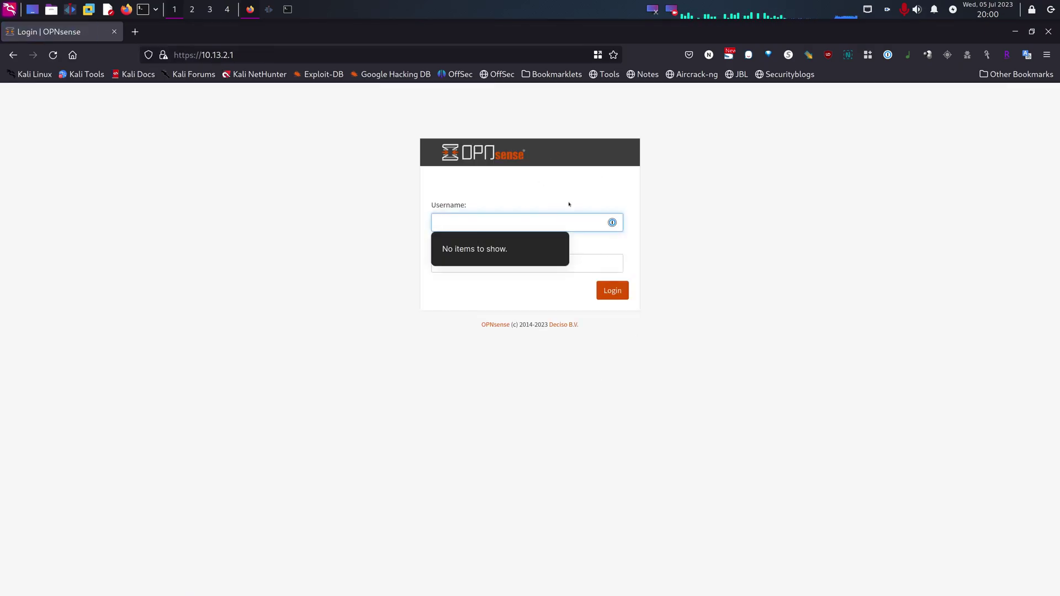
type("rooot")
key("BackSpace")
key("BackSpace")
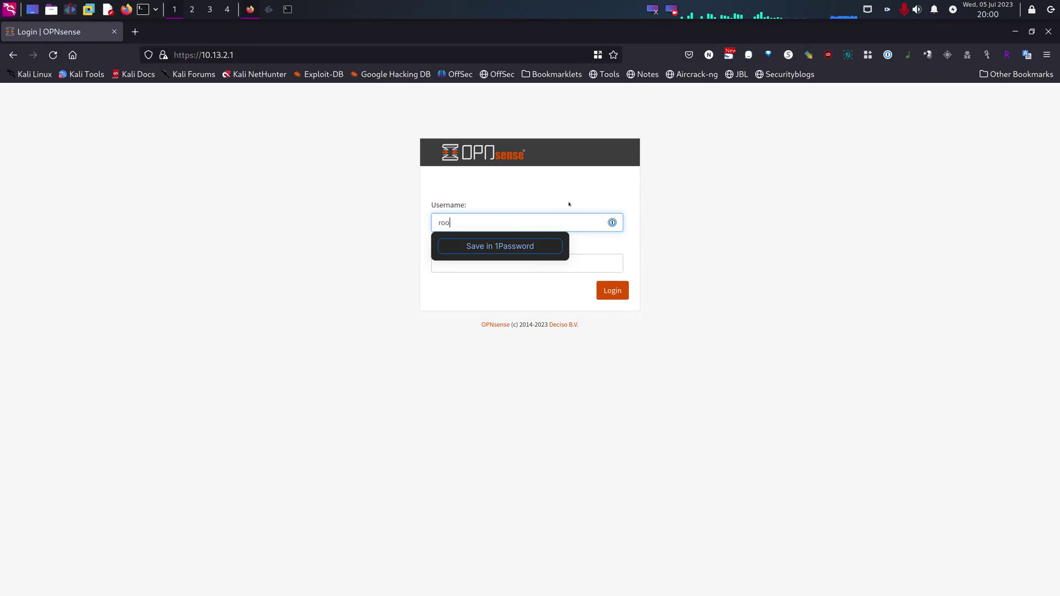
type("t")
key("Tab")
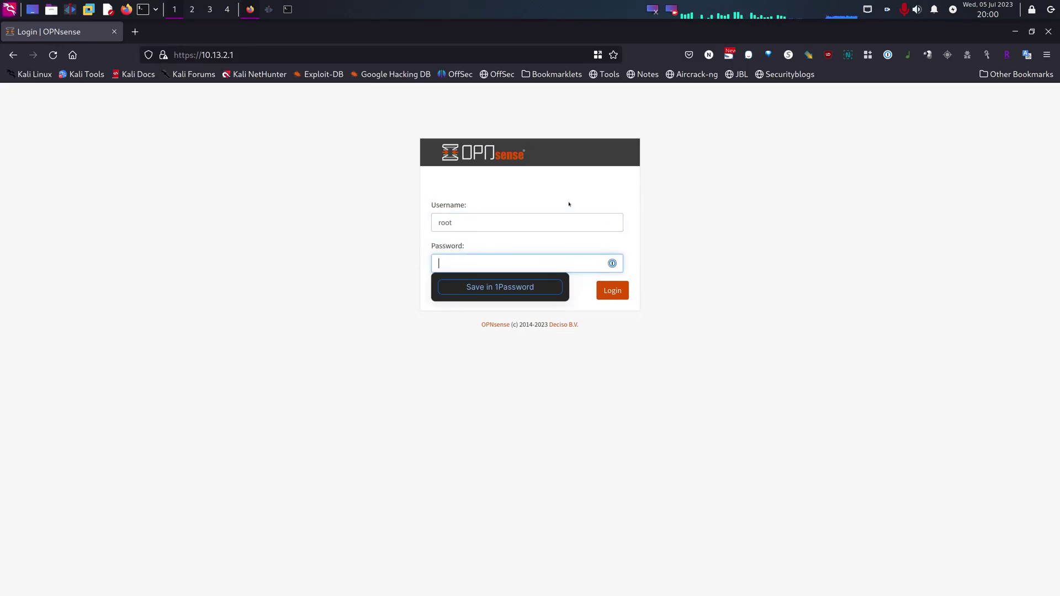
type("opnsense")
key("Return")
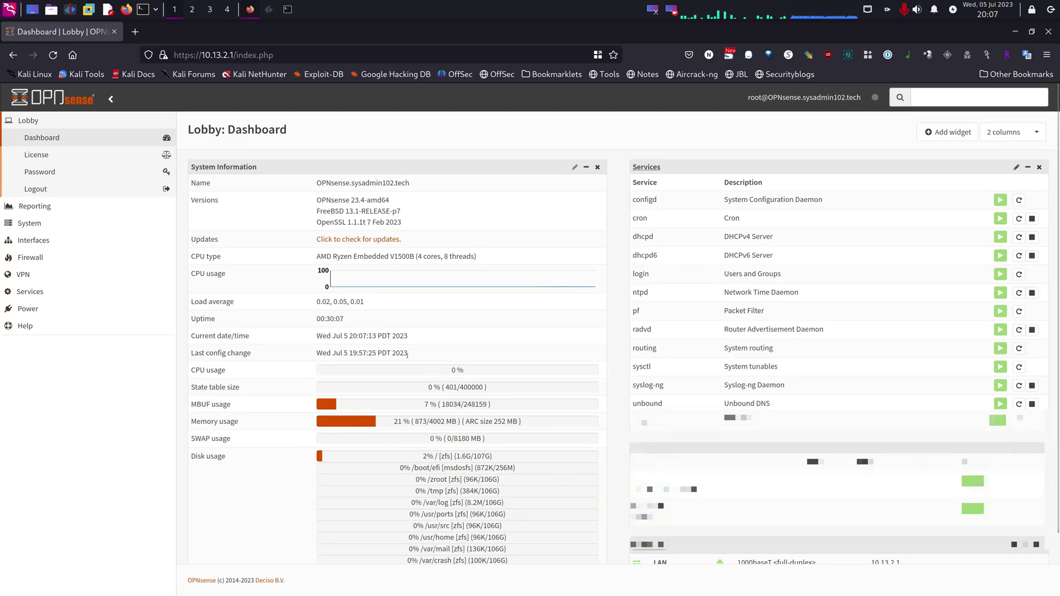
Step: Review the dashboard's system information, then open the Lobby License page
scroll(407, 355, "down", 2)
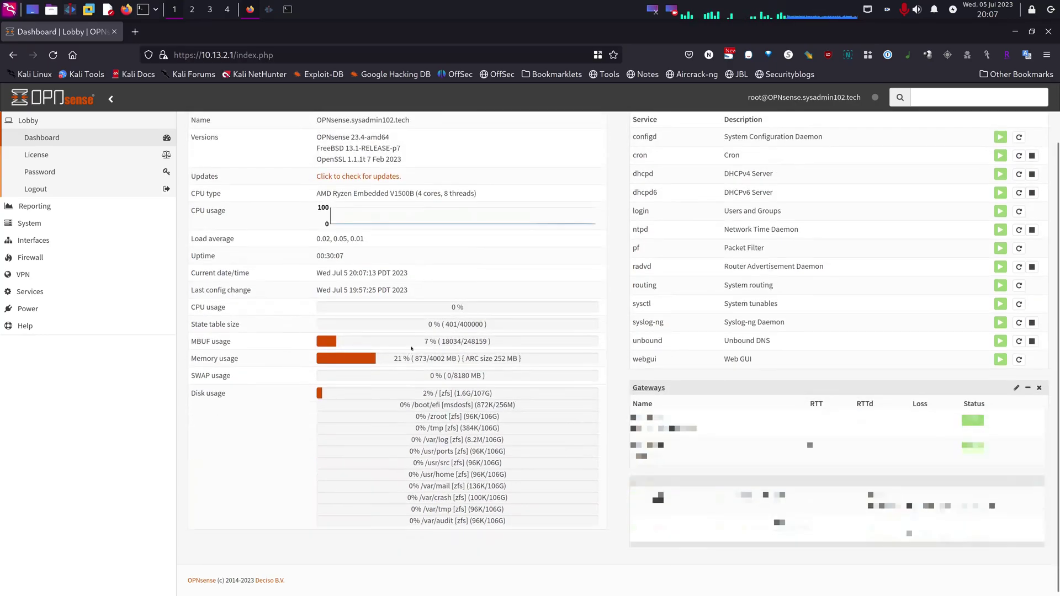
scroll(401, 303, "up", 2)
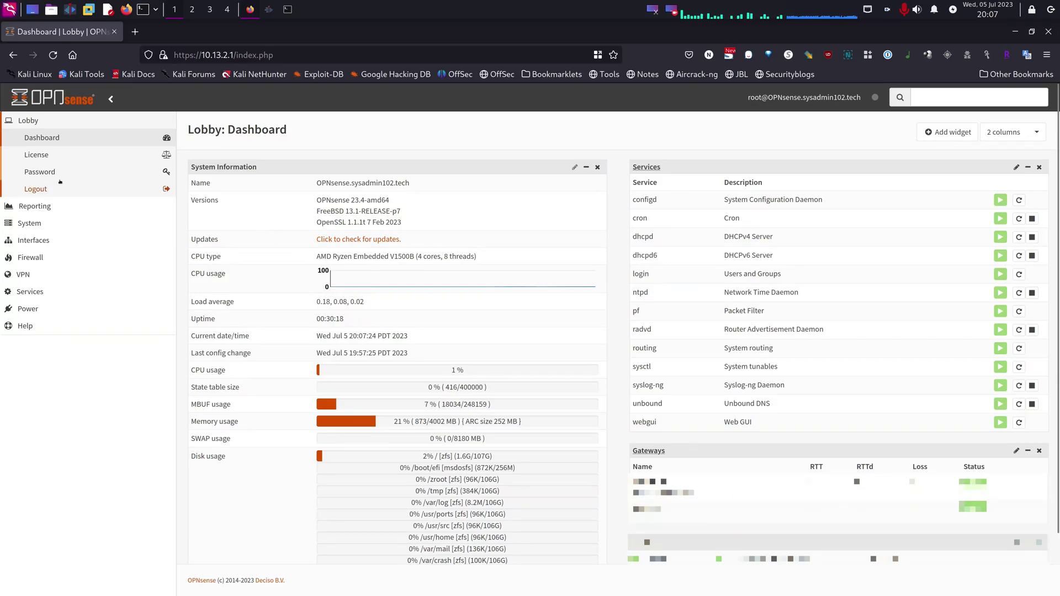
left_click(38, 156)
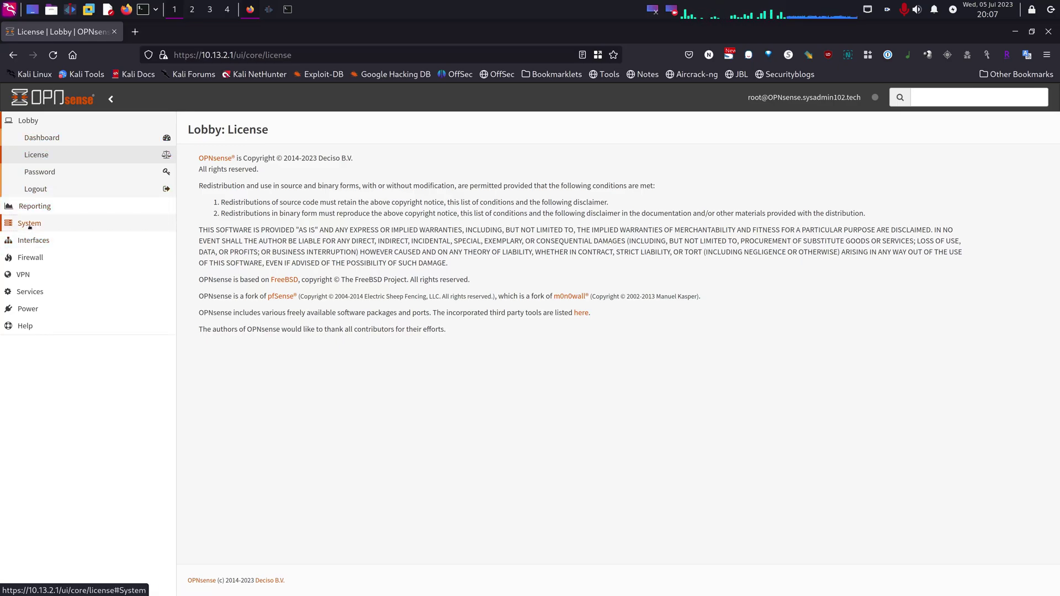
Step: Go to System > Firmware > Status and open the Settings tab
left_click(30, 224)
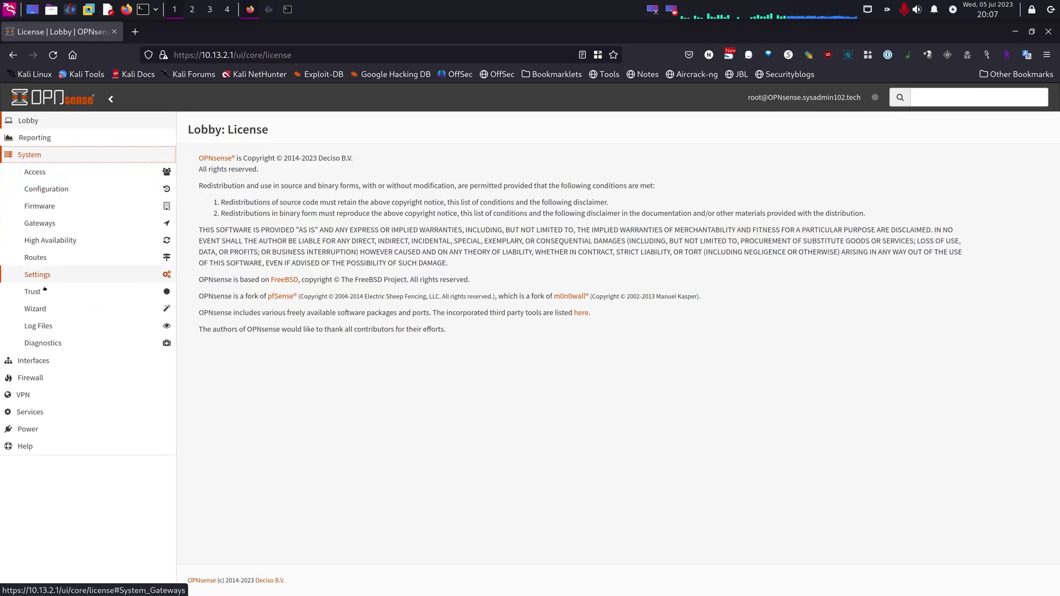
left_click(50, 207)
left_click(59, 231)
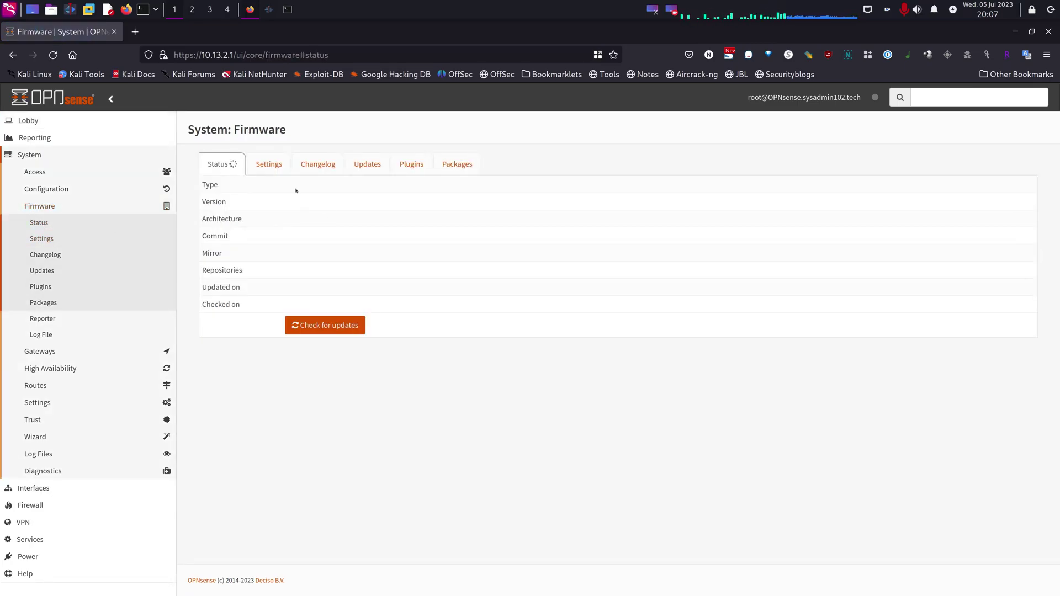
left_click(267, 165)
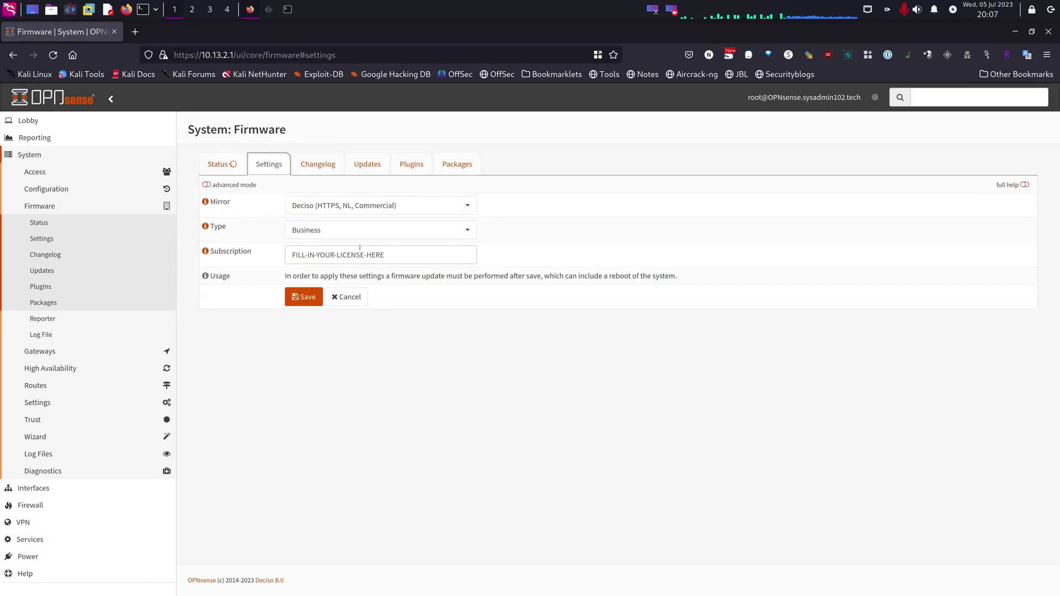
Step: Leave the mirror unchanged and set the firmware type to Community
left_click(358, 213)
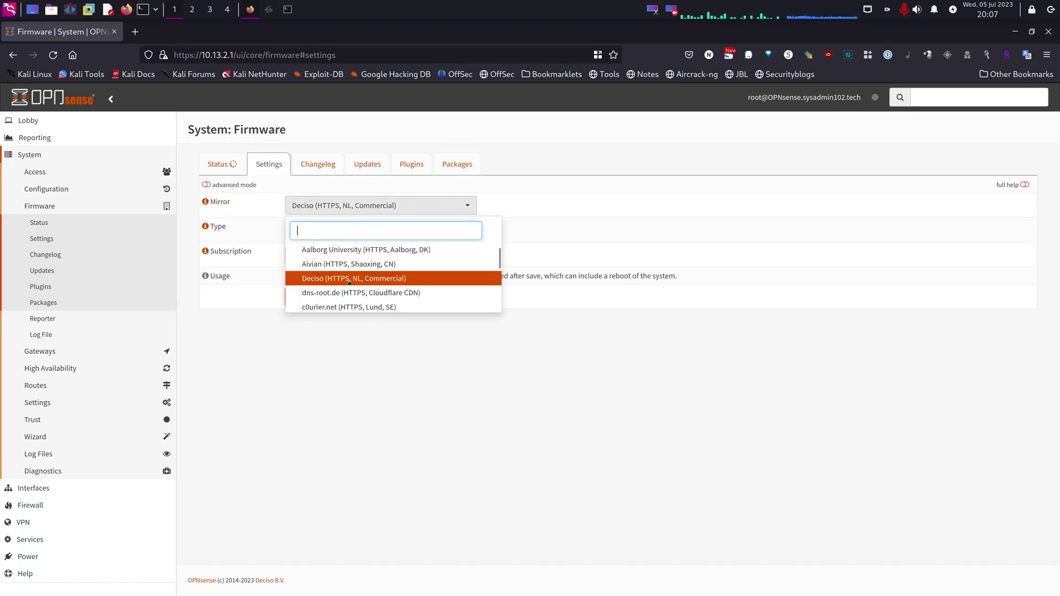
left_click(420, 207)
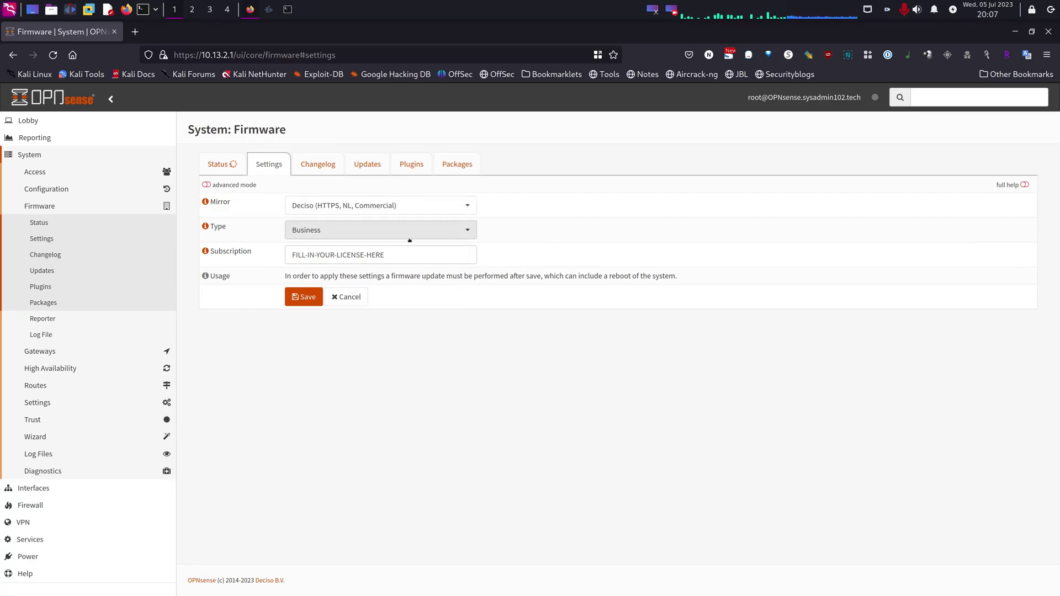
left_click(409, 232)
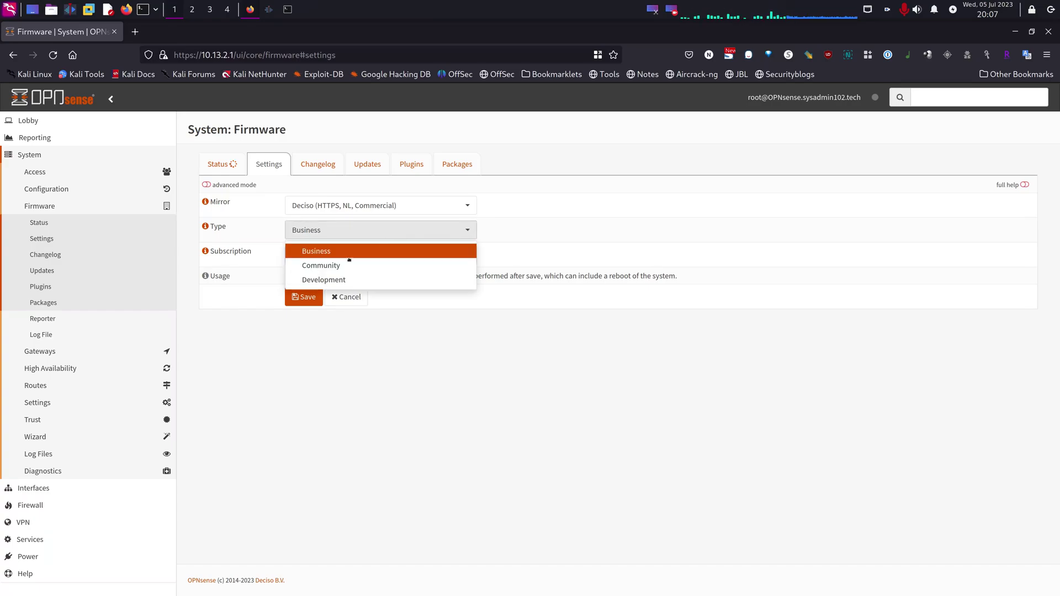
left_click(326, 268)
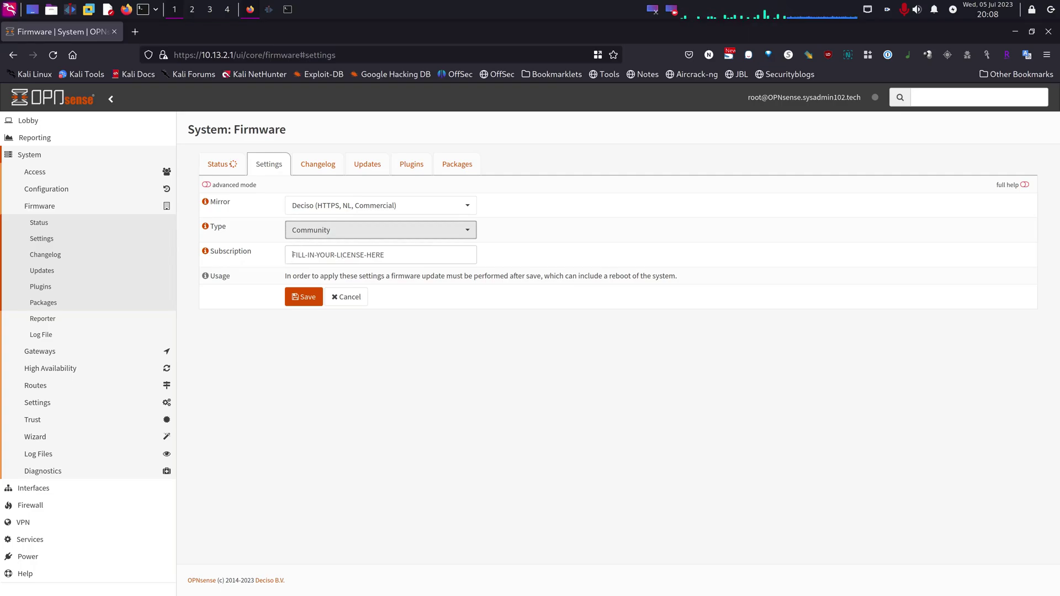
Step: Clear the subscription field, try saving, and dismiss the subscription-required error
left_click_drag(293, 255, 389, 258)
key("BackSpace")
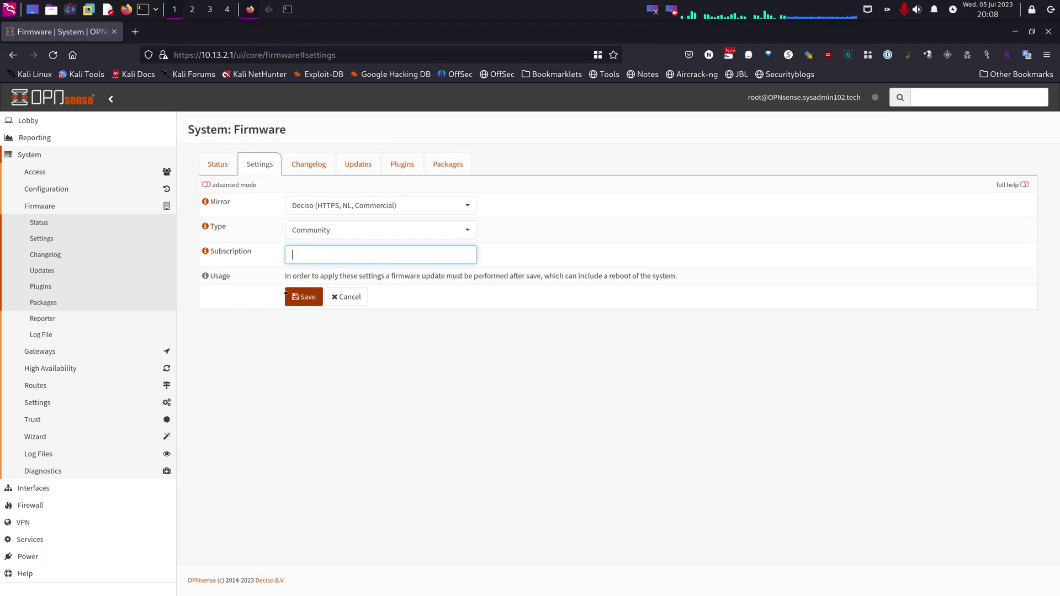
left_click(304, 297)
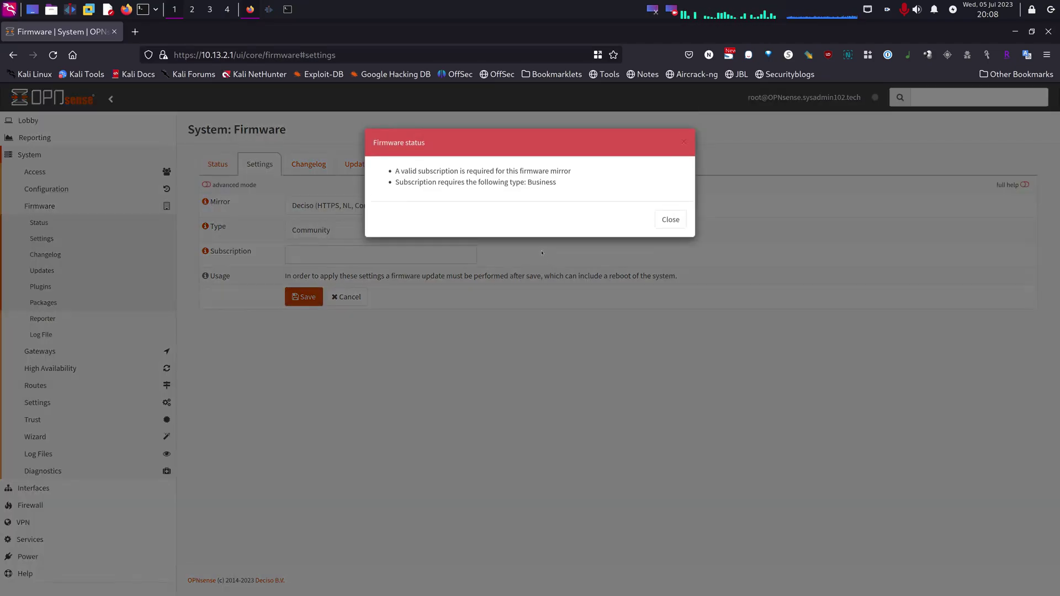
left_click(669, 220)
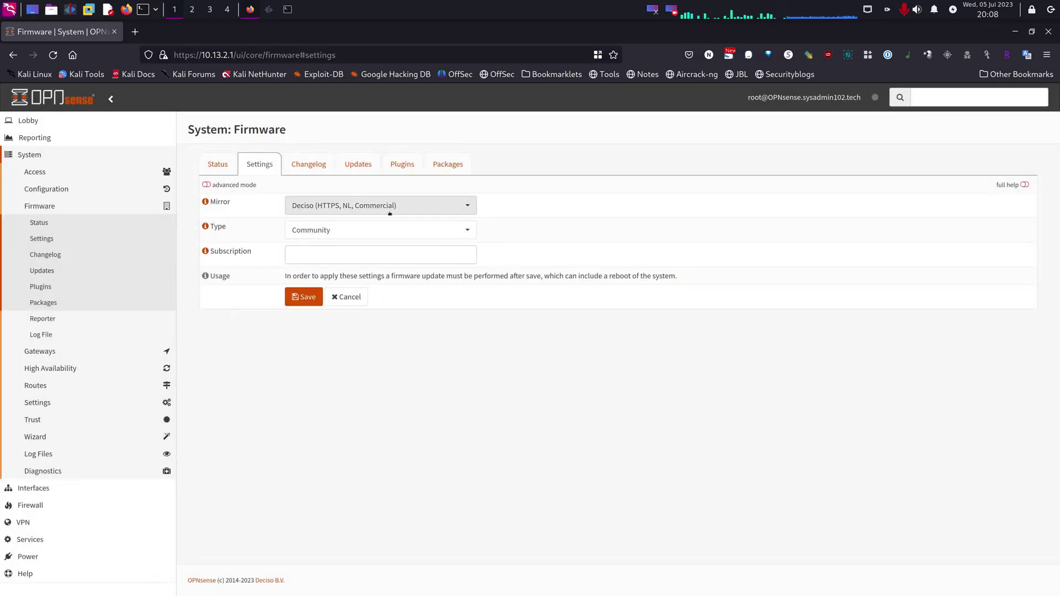
Step: Save LeaseWeb (HTTP, San Francisco, US) as the firmware mirror and view the Updates log
left_click(390, 212)
scroll(389, 270, "down", 3)
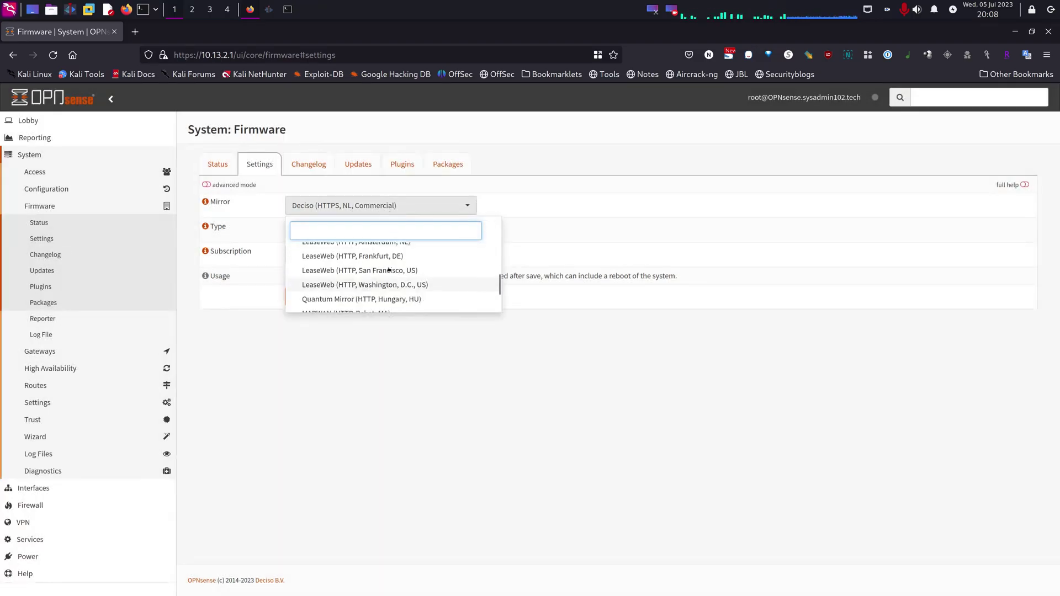
scroll(389, 270, "down", 1)
scroll(388, 277, "up", 2)
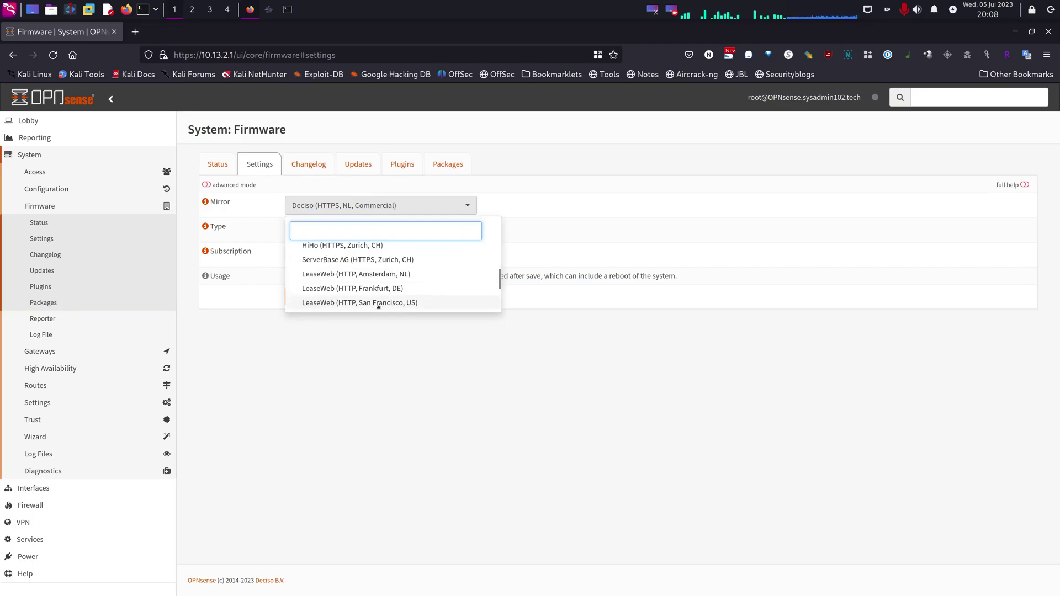
left_click(378, 303)
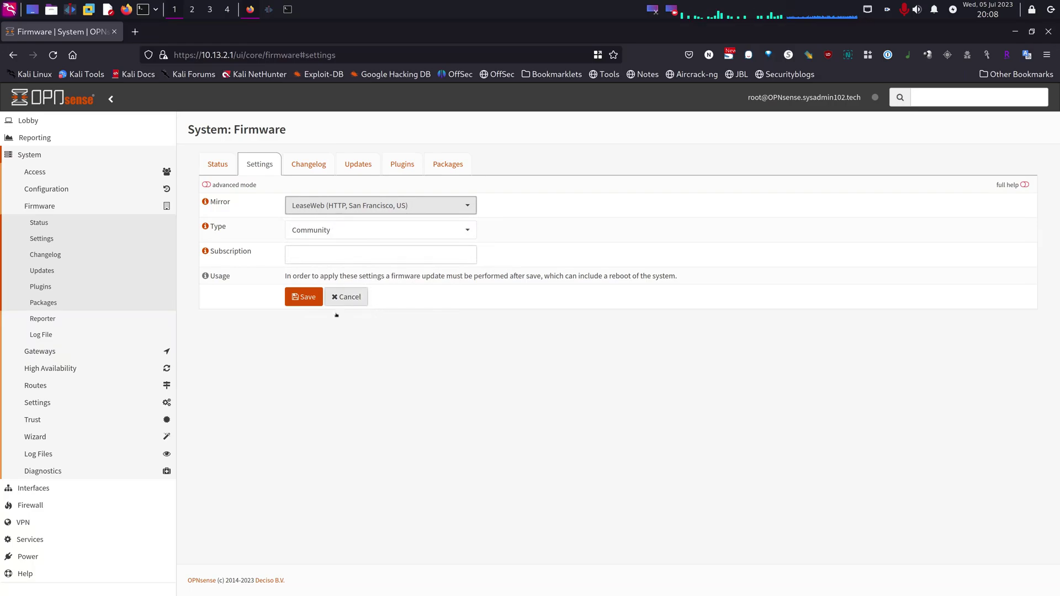
left_click(302, 303)
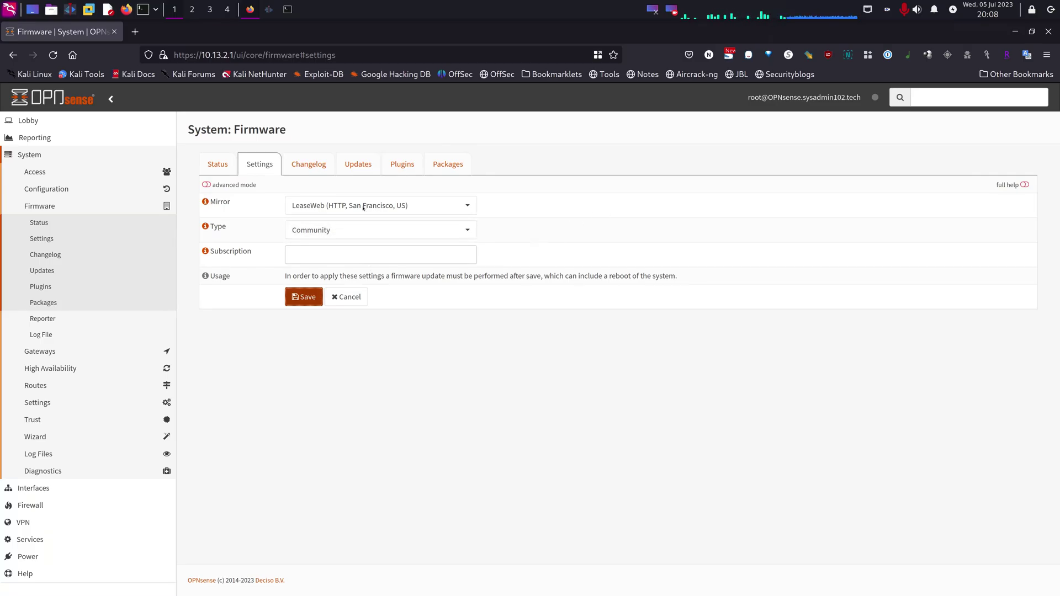
left_click(358, 165)
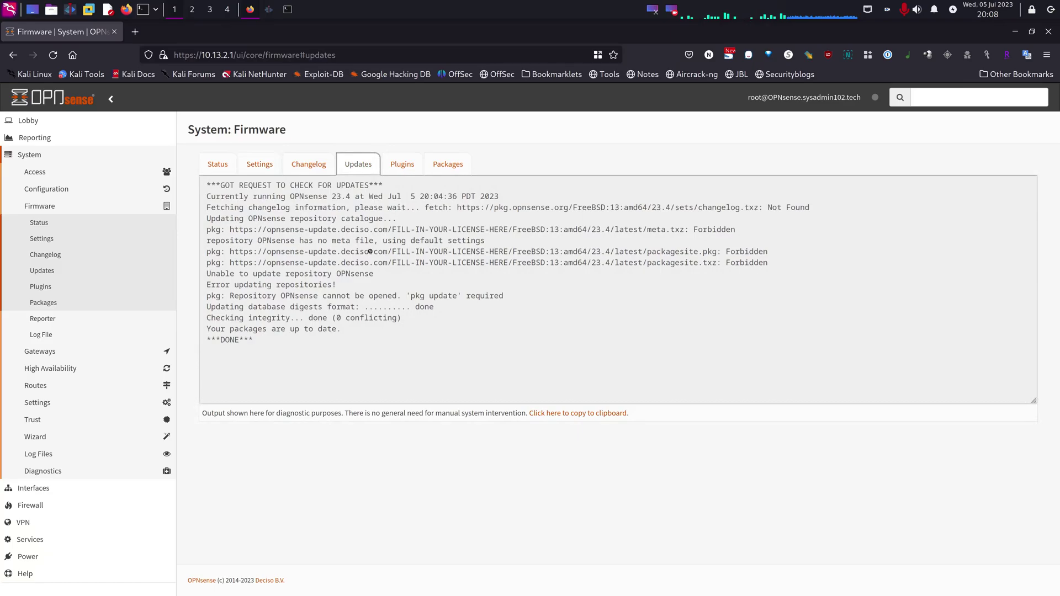
Step: Check for updates, dismiss the 23.1.11 release notes, and return to firmware Settings
left_click(217, 166)
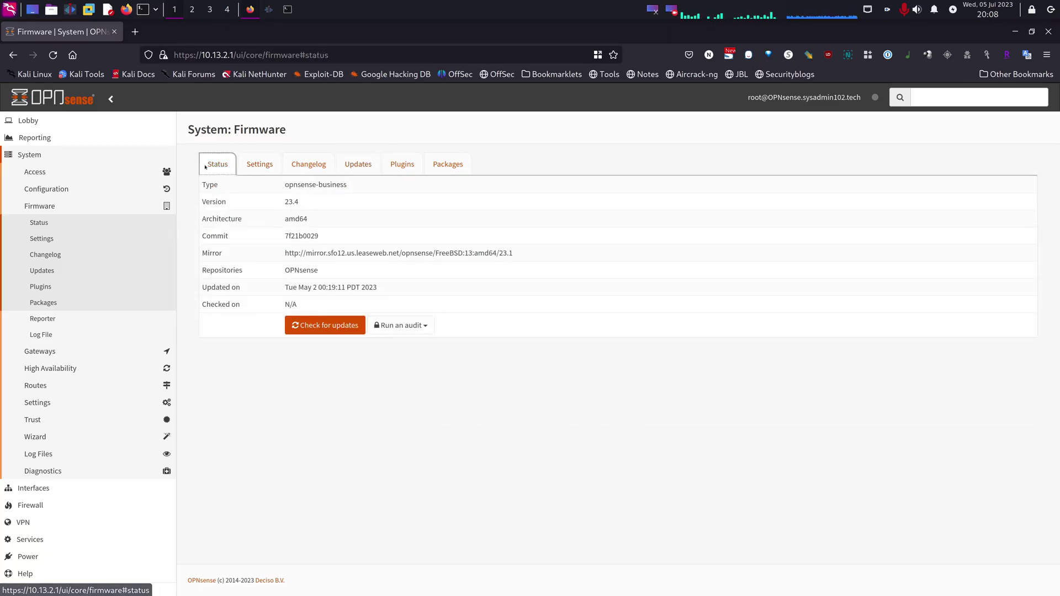
left_click(337, 333)
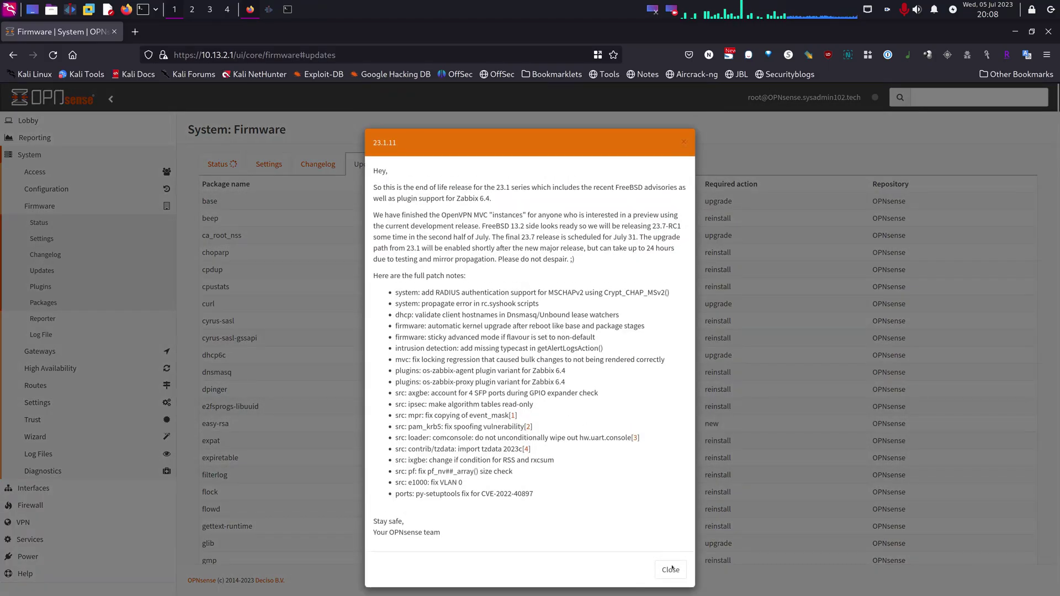
left_click(670, 569)
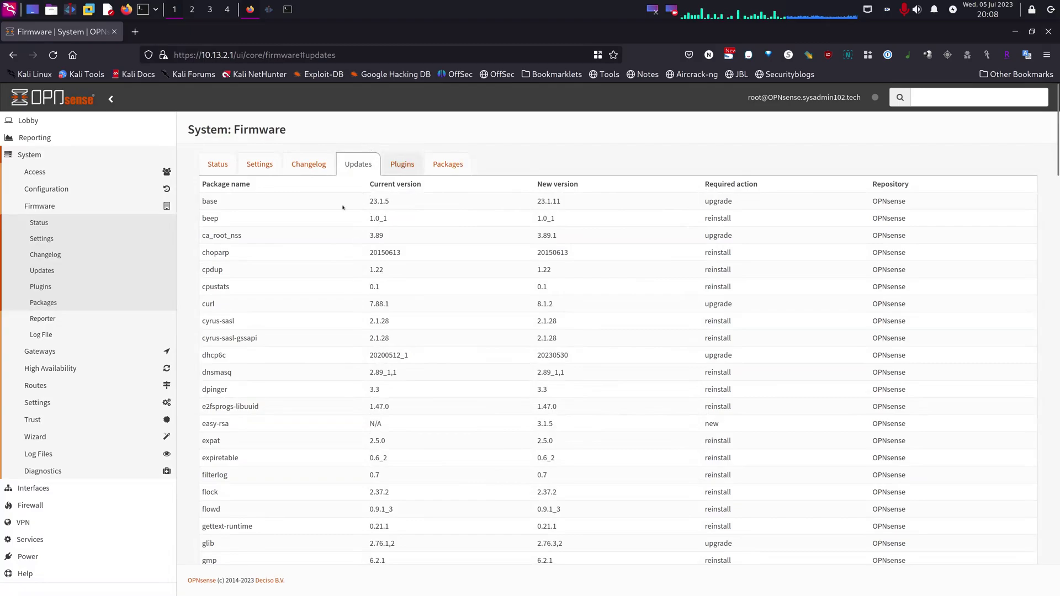
left_click(260, 164)
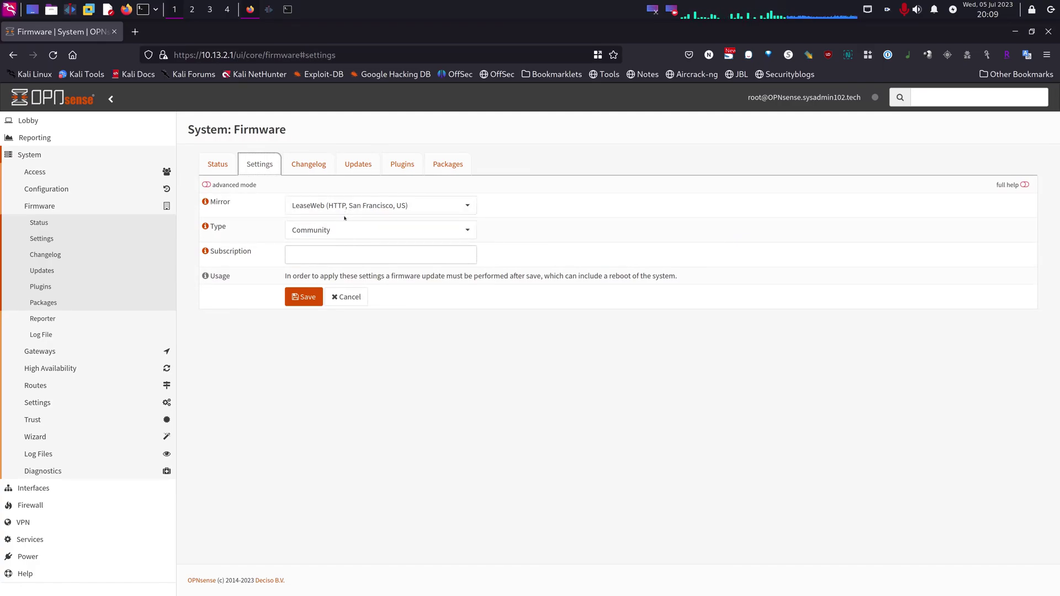
left_click(334, 231)
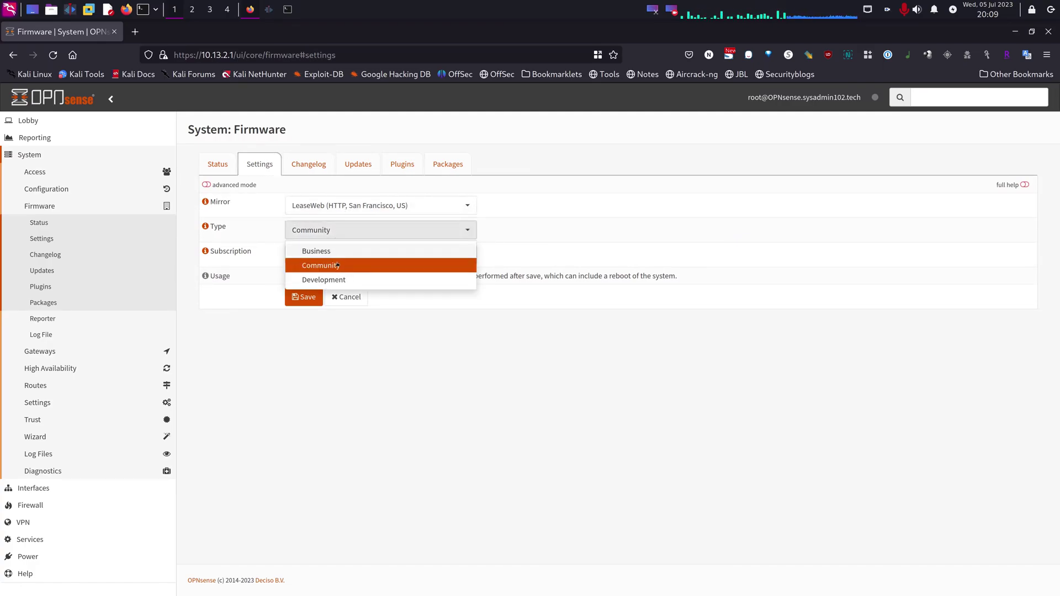
left_click(338, 266)
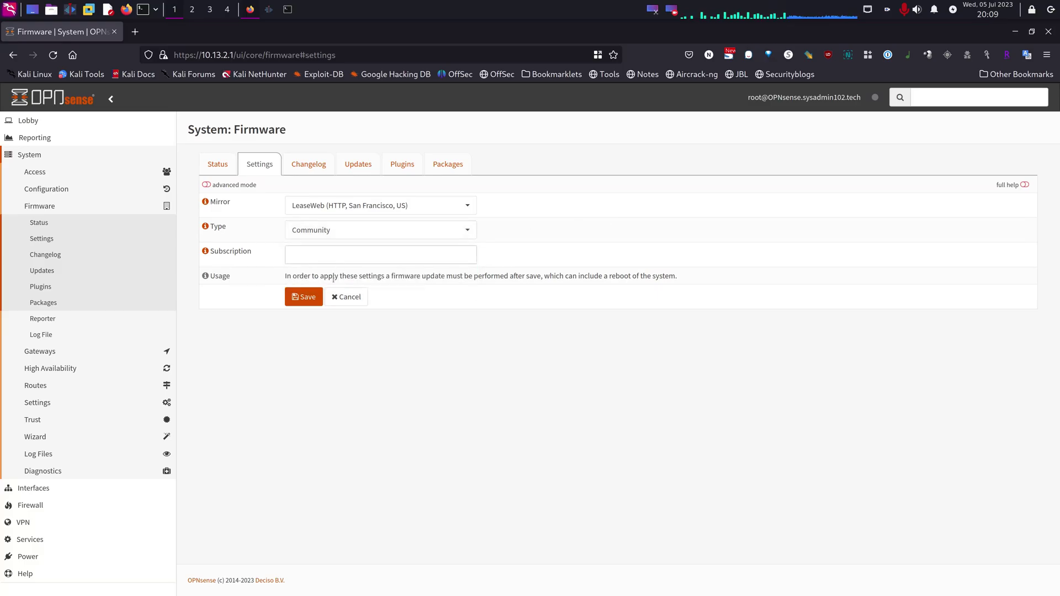
left_click(216, 164)
left_click(260, 164)
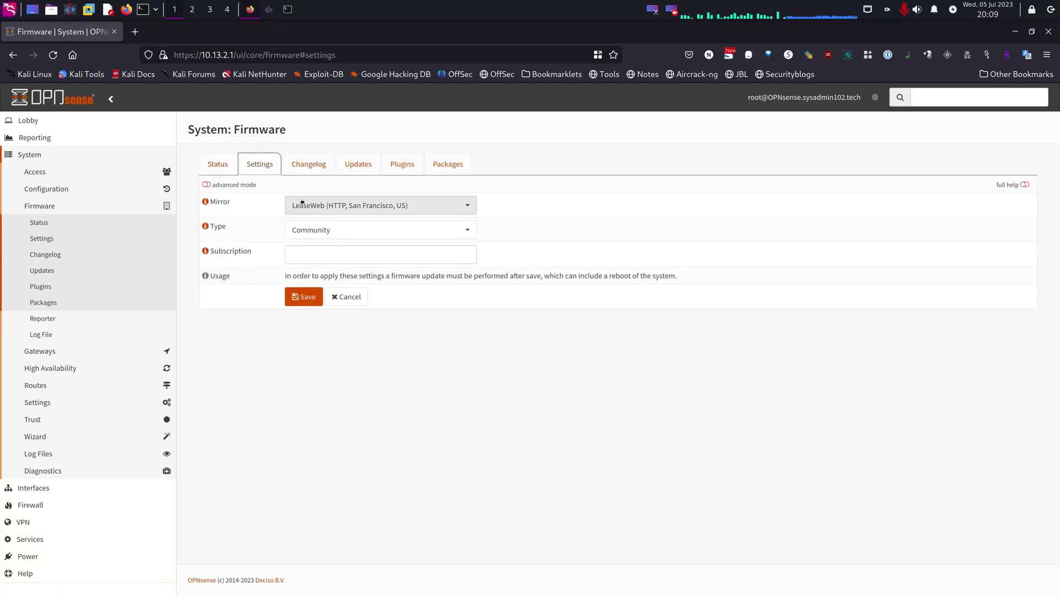
left_click(307, 230)
left_click(266, 298)
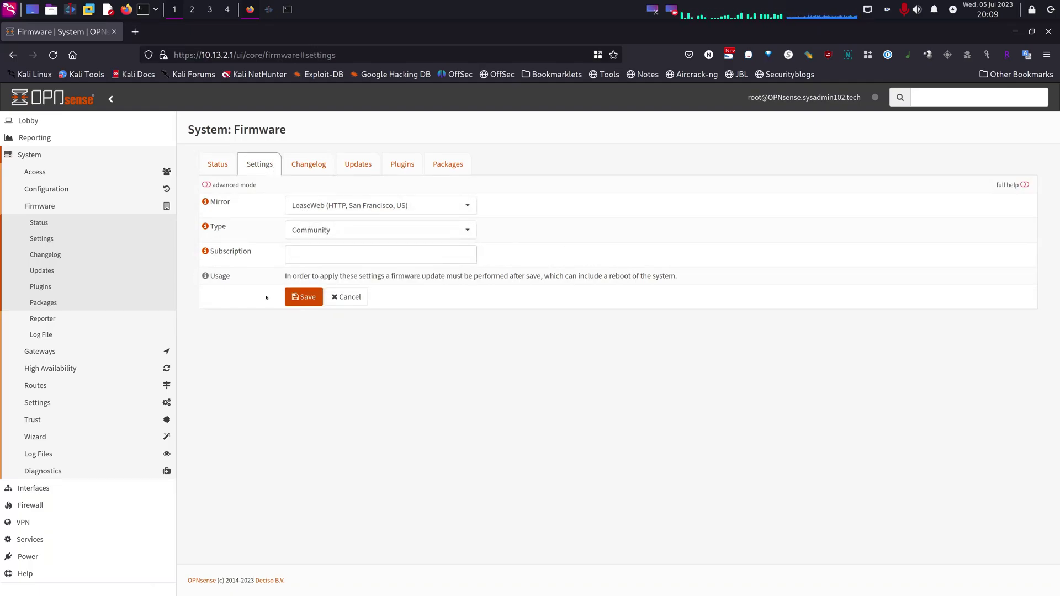
left_click(296, 258)
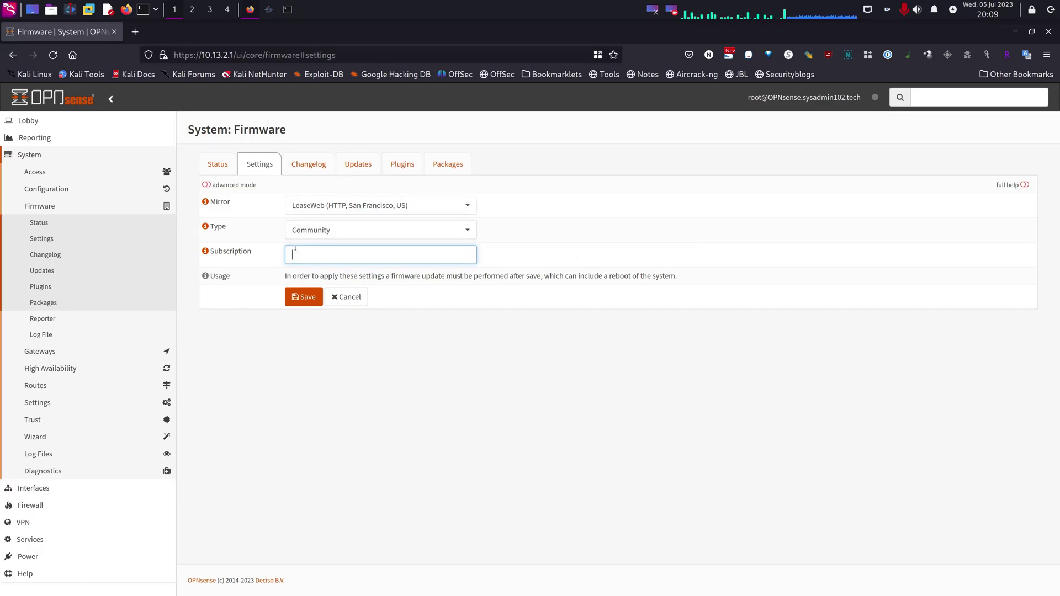
left_click(309, 207)
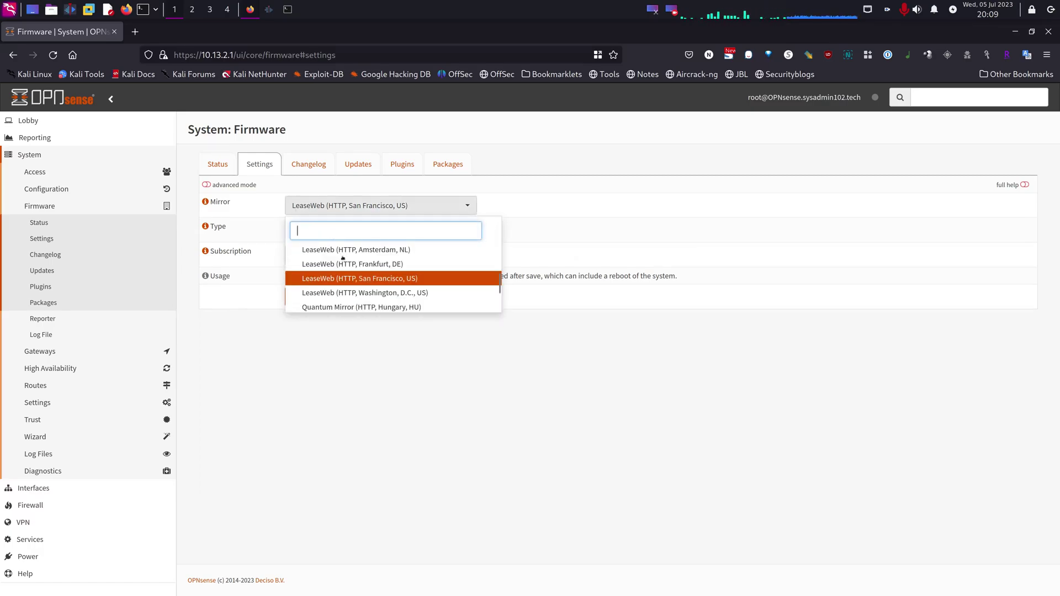
left_click(664, 208)
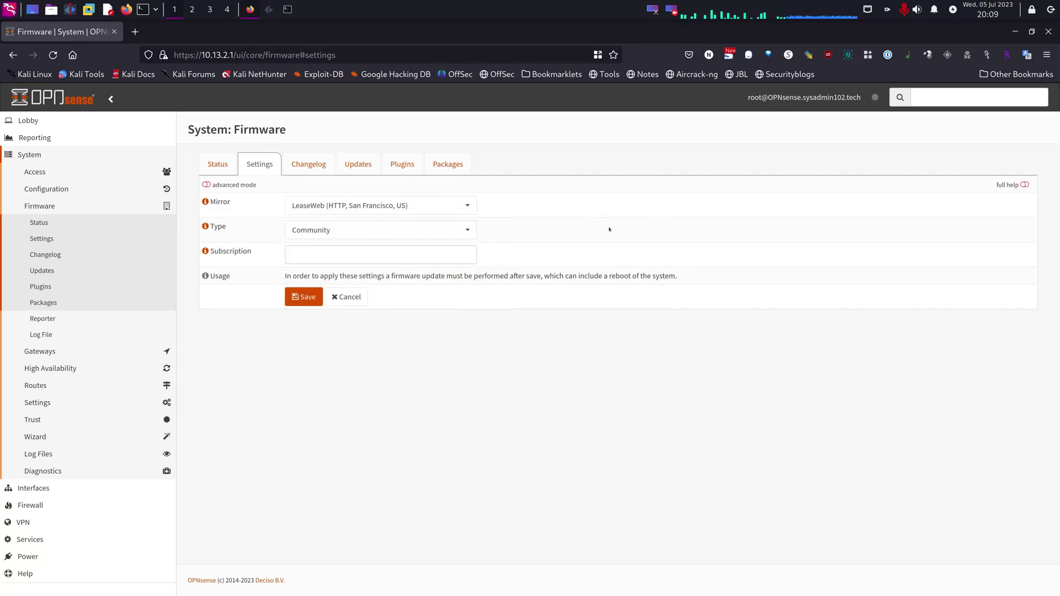